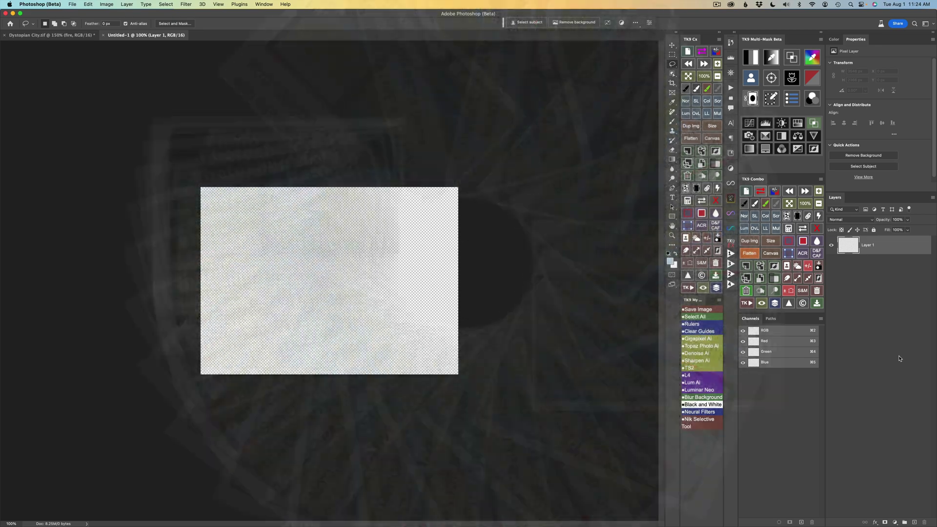
# Examine the blank document's pixel dimensions and resolution in the Image Size dialog
pyautogui.click(462, 295)
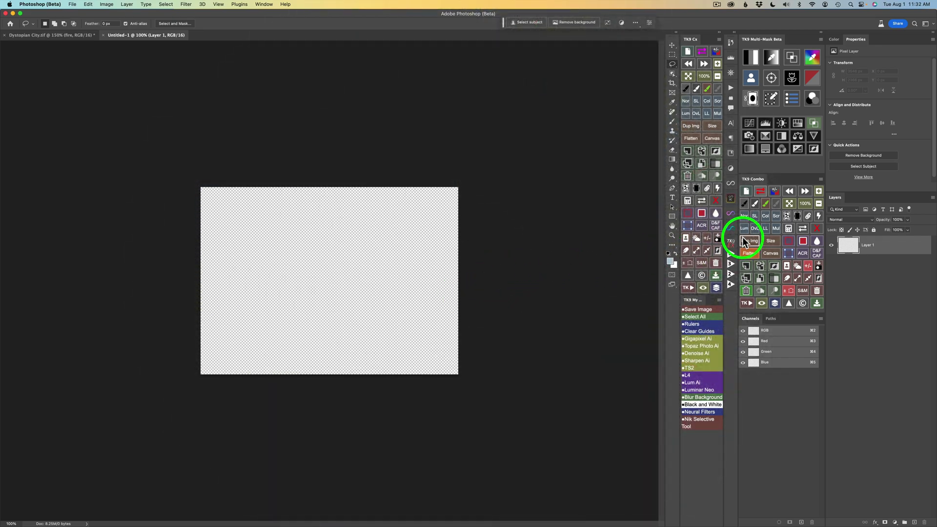
pyautogui.click(770, 242)
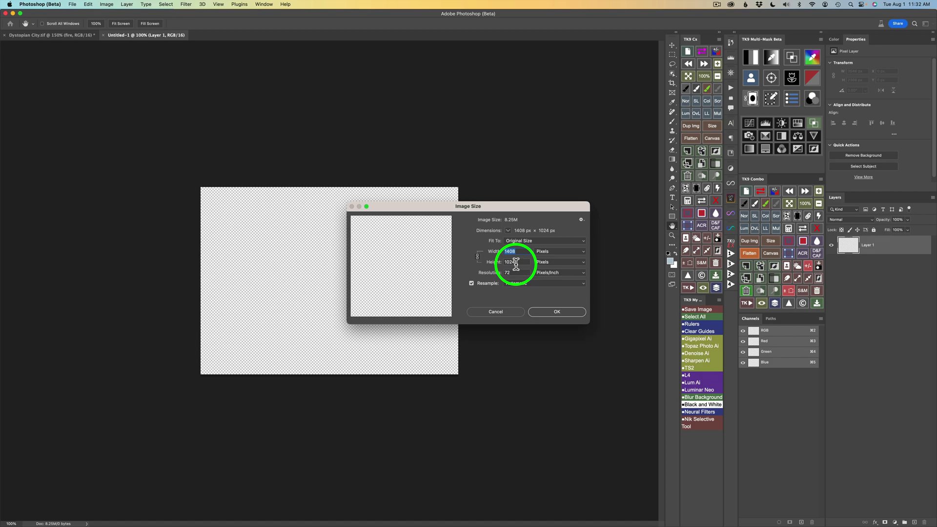
pyautogui.click(511, 313)
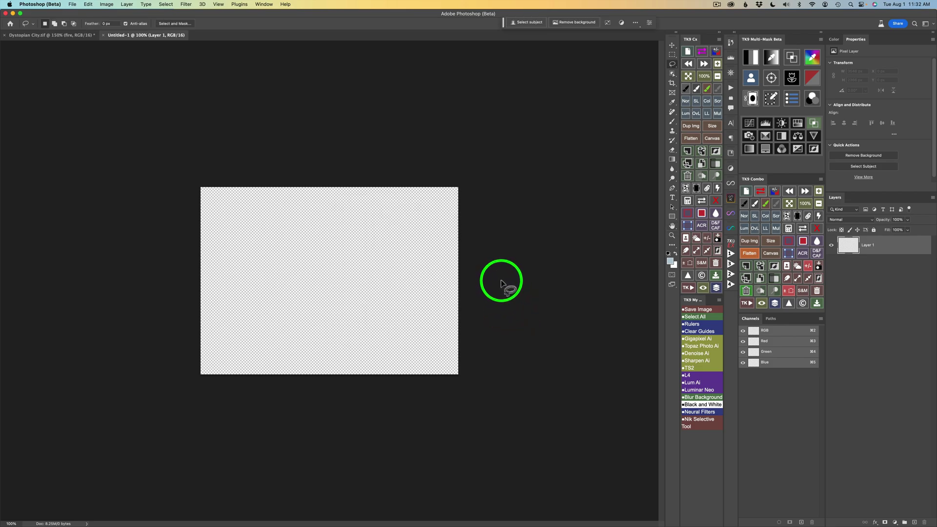
# Review the saved Gen Fill presets for new documents and the option for saving a preset
pyautogui.click(72, 5)
pyautogui.click(81, 15)
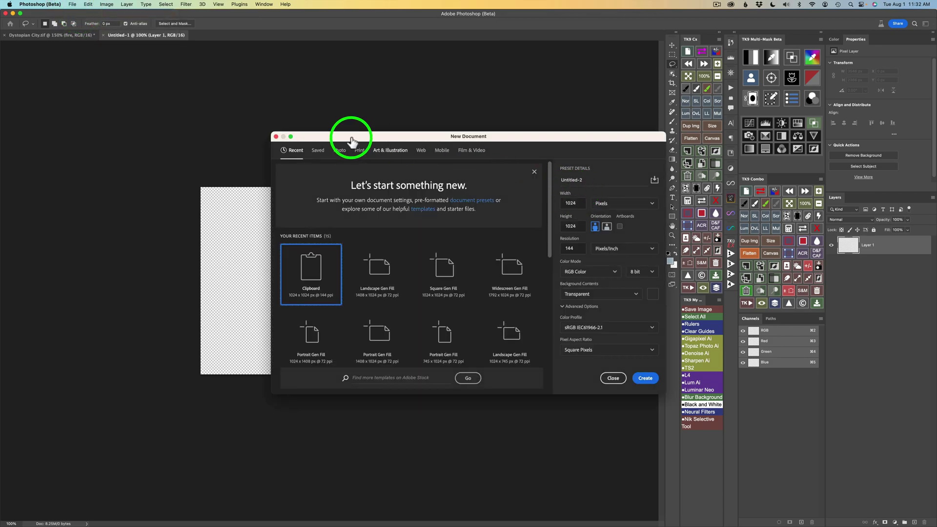
pyautogui.click(319, 151)
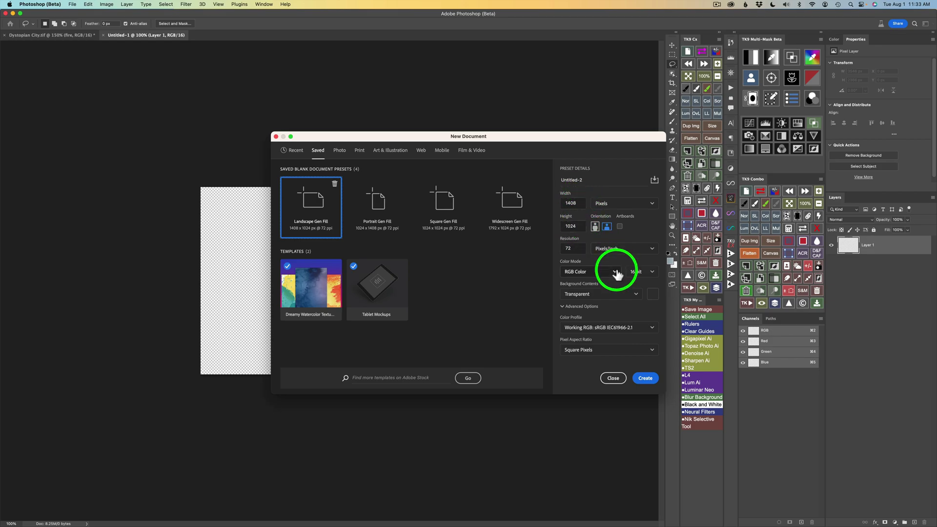
pyautogui.click(654, 180)
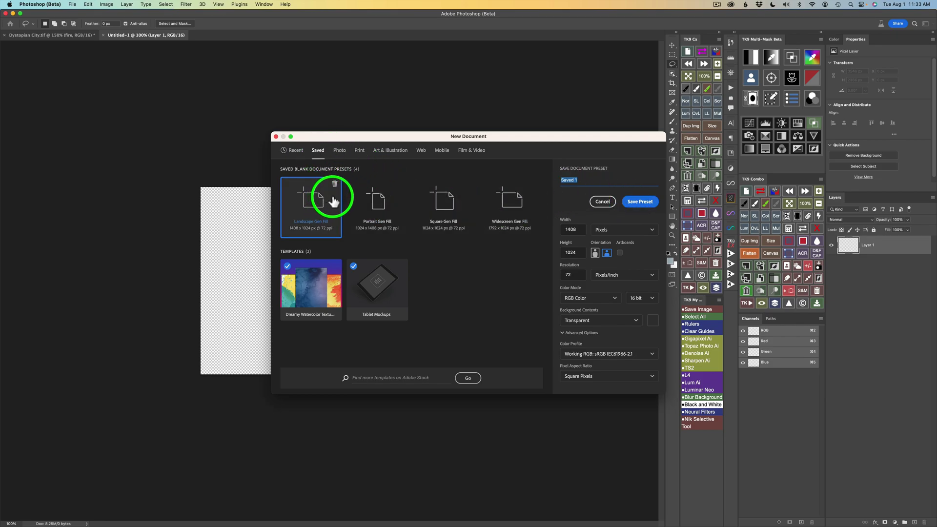
pyautogui.click(603, 202)
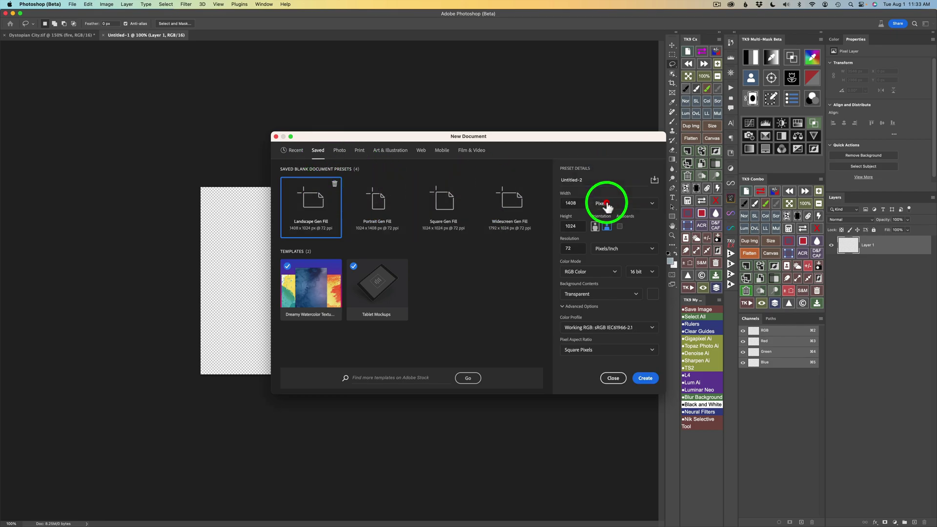
pyautogui.click(612, 378)
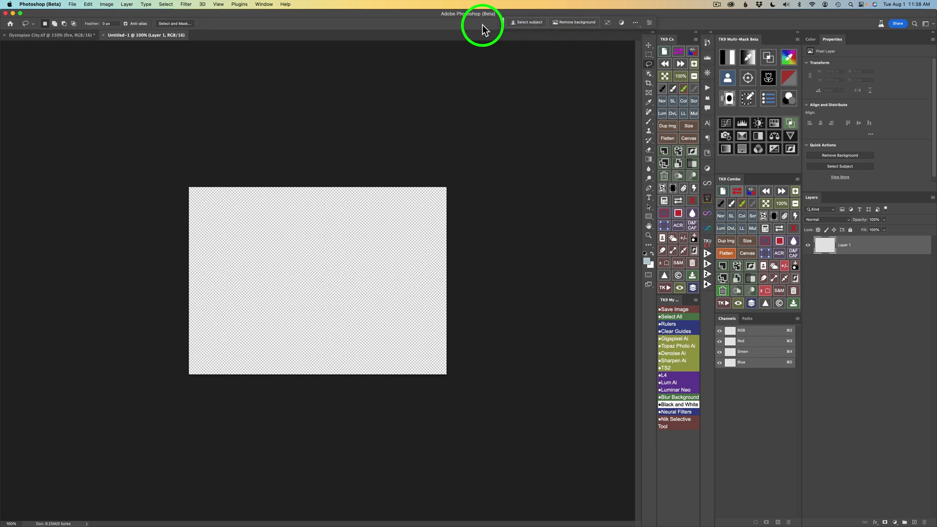
# Move the contextual task bar closer to the middle of the options bar and toggle its pinned position
pyautogui.moveTo(504, 22); pyautogui.dragTo(364, 22)
pyautogui.click(496, 23)
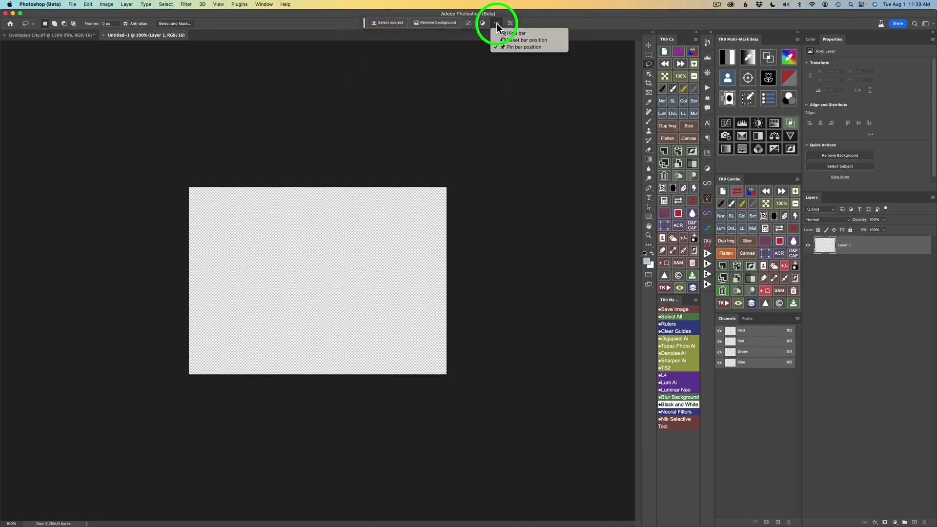
pyautogui.click(517, 48)
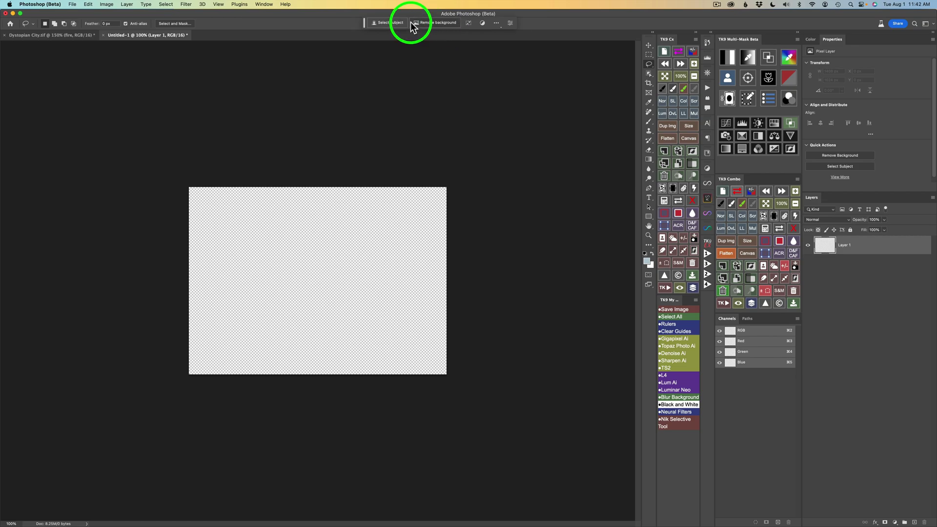
pyautogui.click(263, 4)
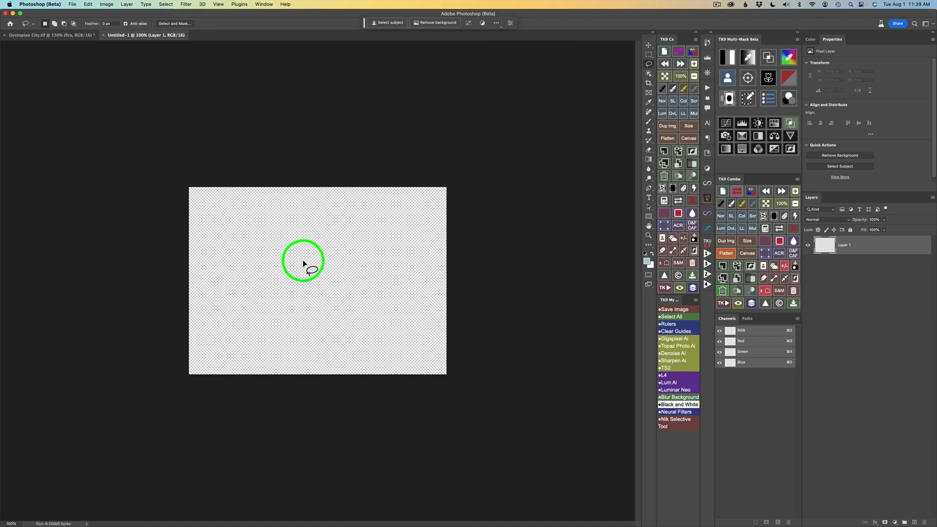
# Select the whole canvas and fill it using Generative Fill with the prompt "Fantasy, Dystopian City In Ruins"
pyautogui.press('super+a')
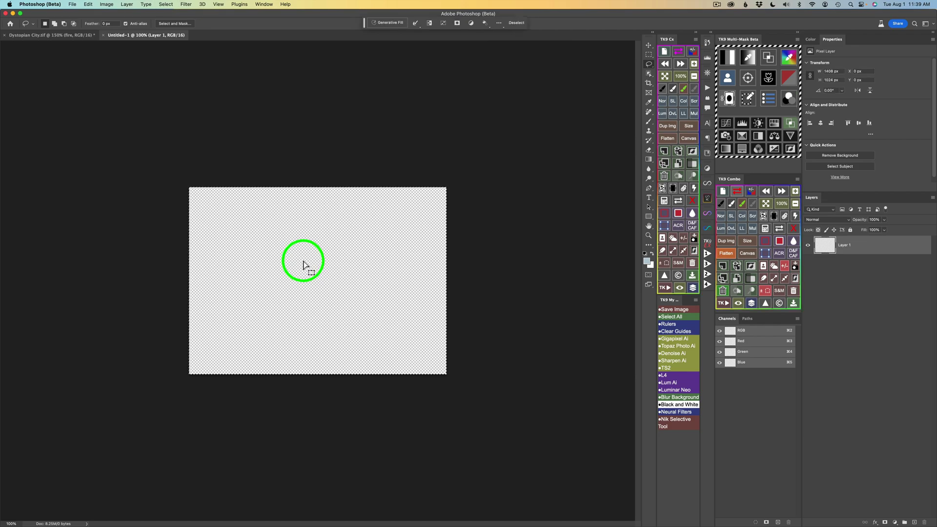
pyautogui.click(387, 24)
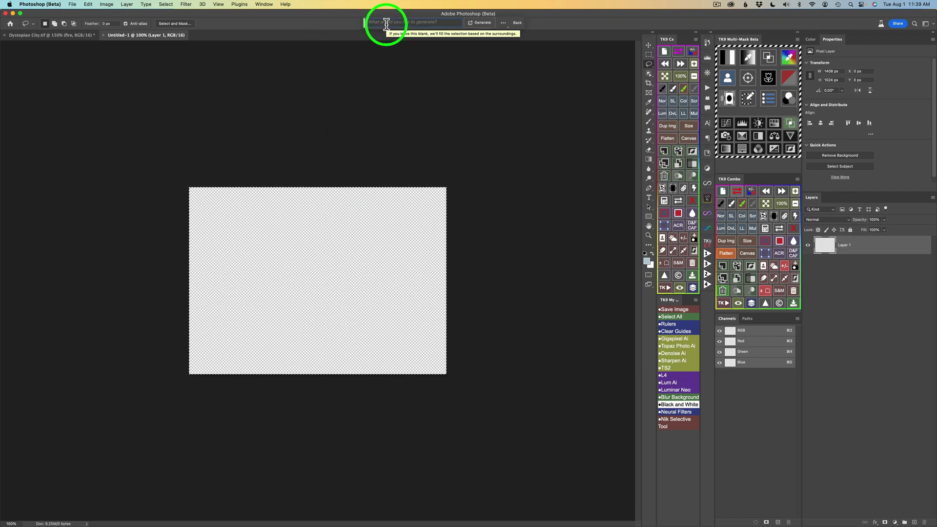
pyautogui.write('Fantasy, ')
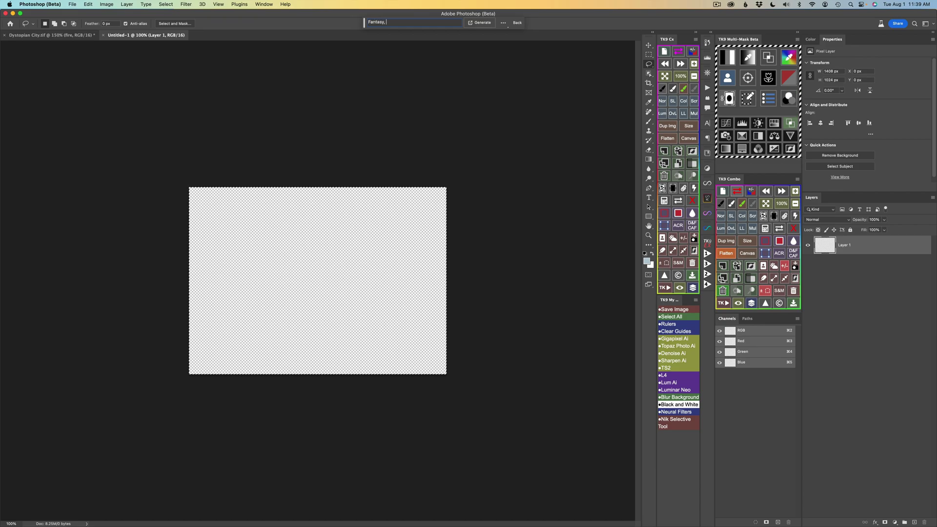
pyautogui.write('Dystopian ')
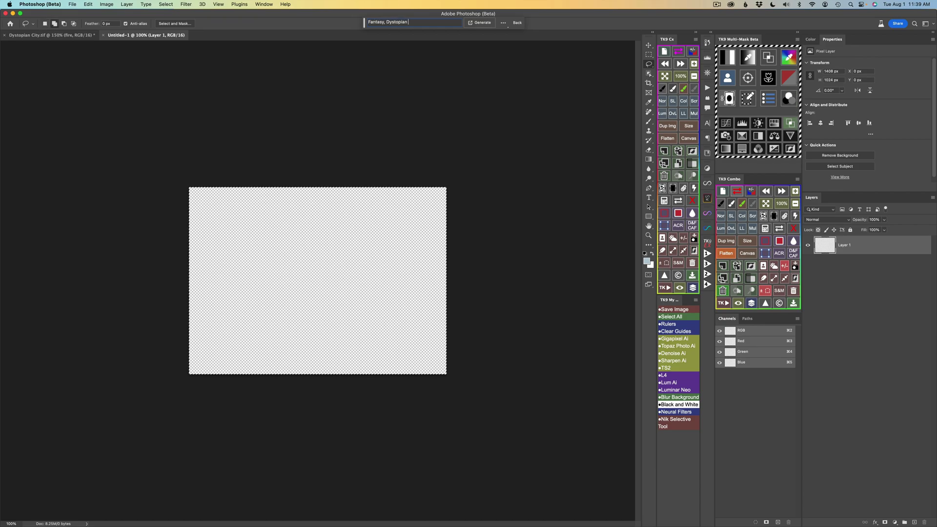
pyautogui.write('City In Ruins')
pyautogui.click(482, 23)
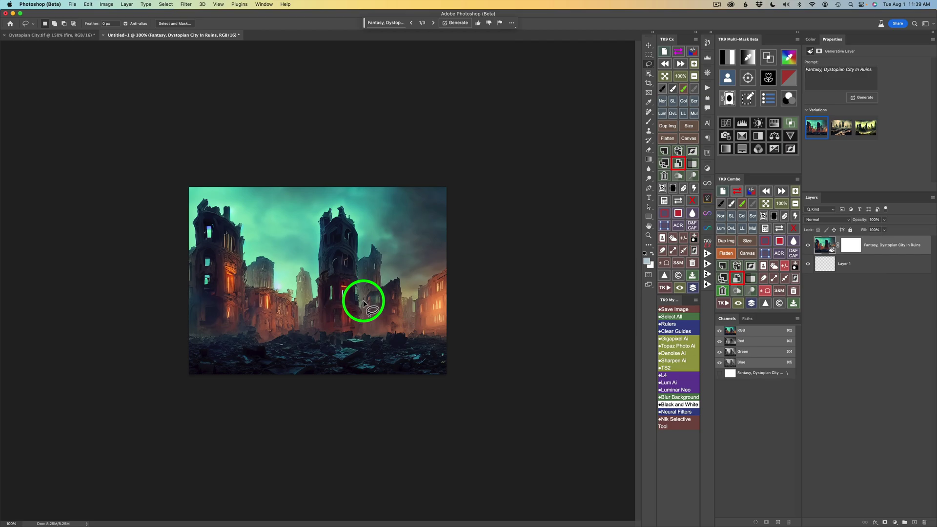
# Compare the three generated city variations and return to the first one with the teal sky
pyautogui.click(434, 23)
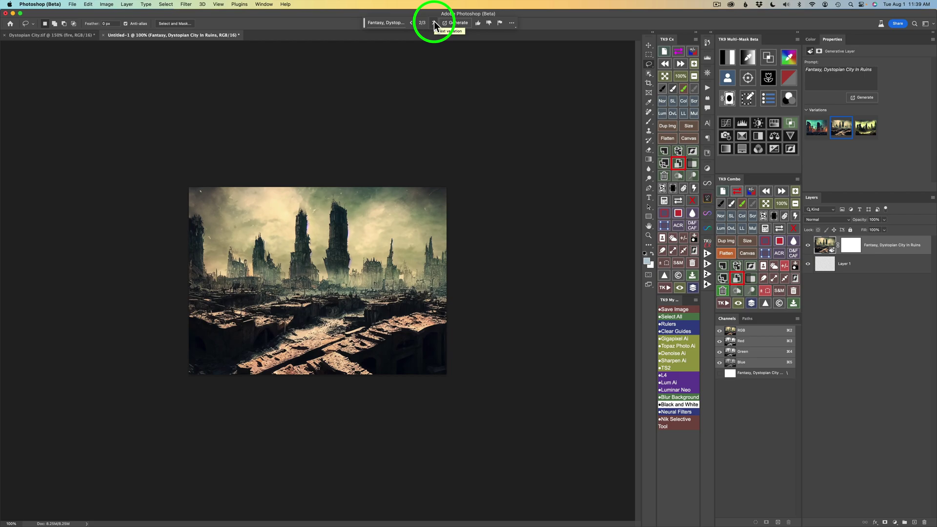
pyautogui.click(434, 23)
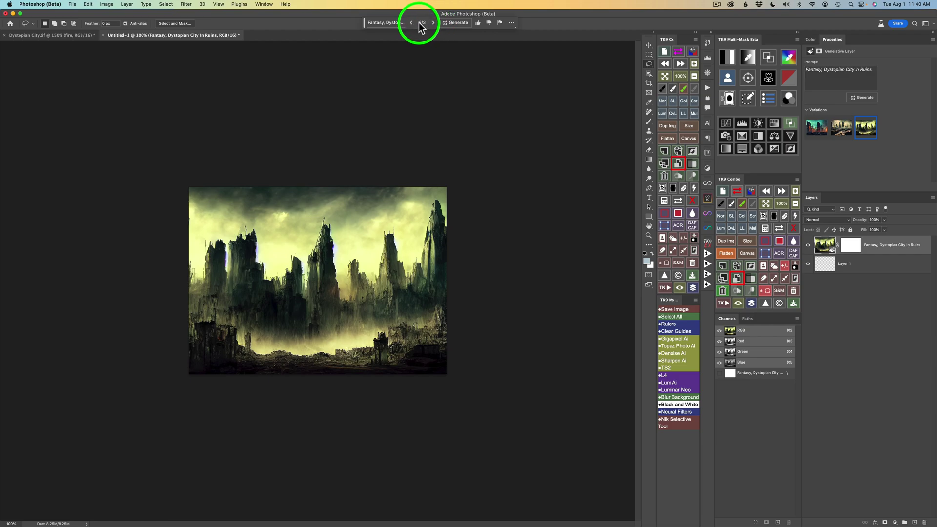
pyautogui.click(411, 23)
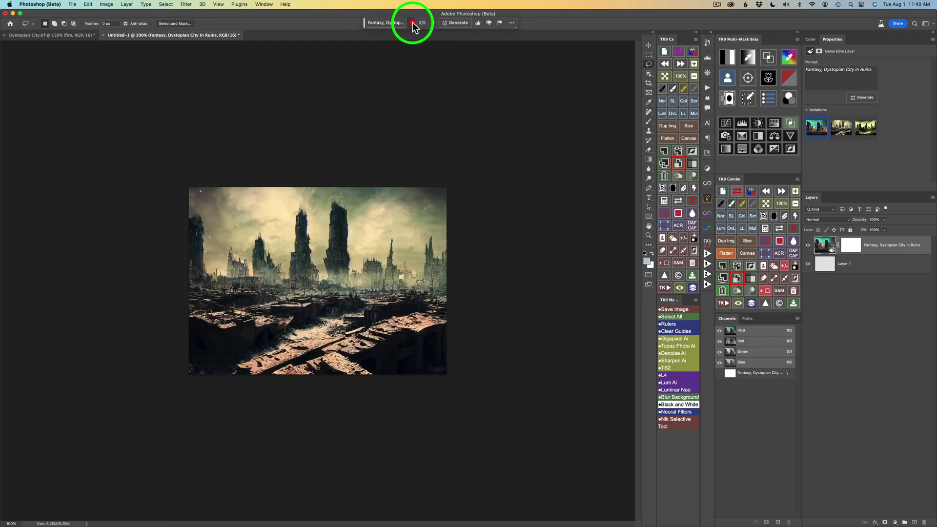
pyautogui.click(412, 23)
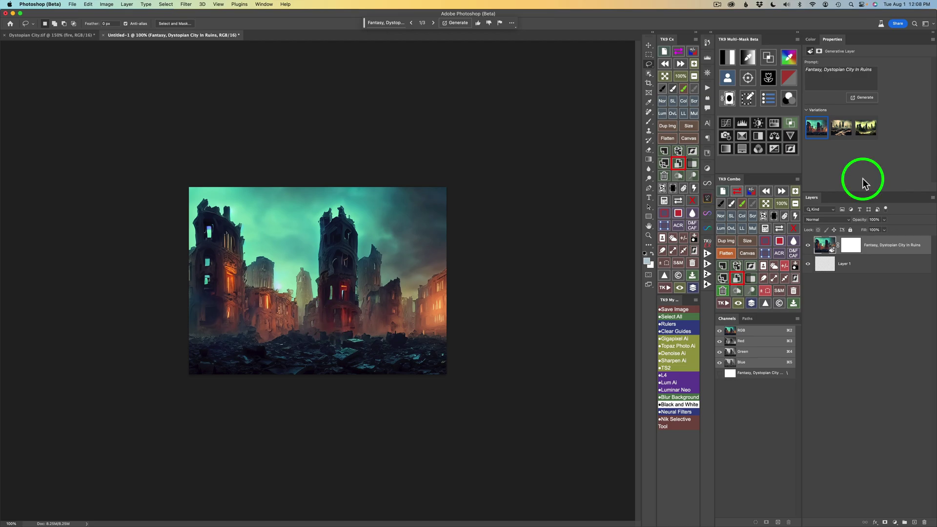
# Enlarge the canvas to about 2463 × 1642 px around the city, mostly leftward and downward, and fill it using Generative Expand without a prompt
pyautogui.press('c')
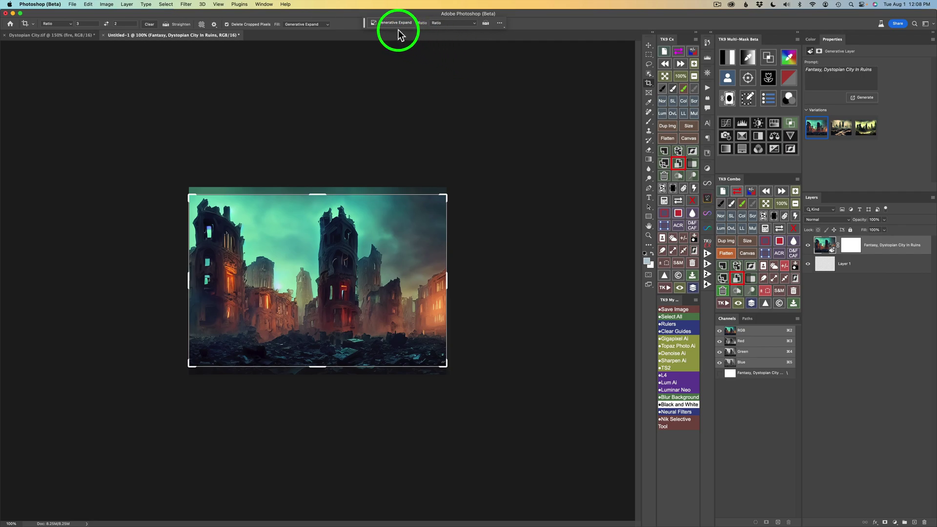
pyautogui.click(476, 23)
pyautogui.click(525, 24)
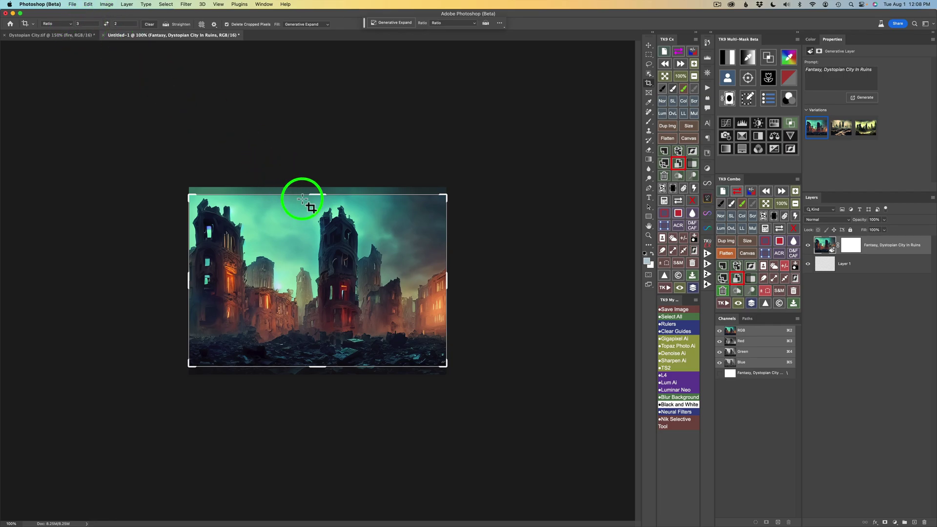
pyautogui.moveTo(315, 194); pyautogui.dragTo(351, 153)
pyautogui.moveTo(356, 236); pyautogui.dragTo(384, 215)
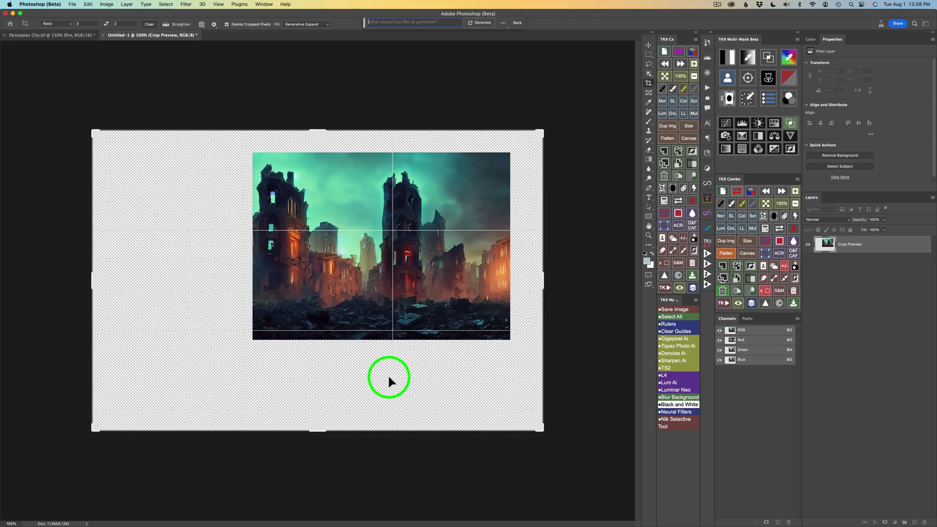
pyautogui.moveTo(423, 294); pyautogui.dragTo(418, 296)
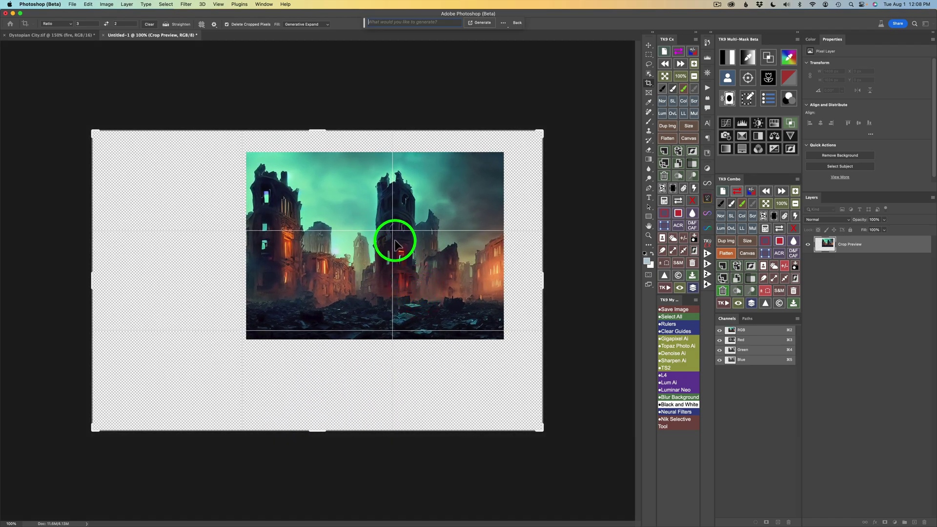
pyautogui.click(483, 23)
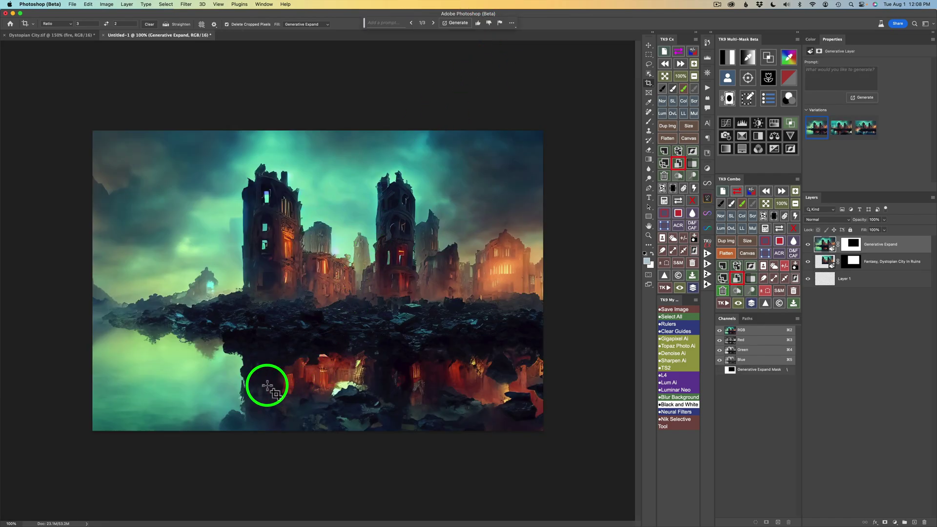
# Review the expanded area's variations, regenerate it with the prompt "Ruins" and choose the third new variation
pyautogui.click(434, 26)
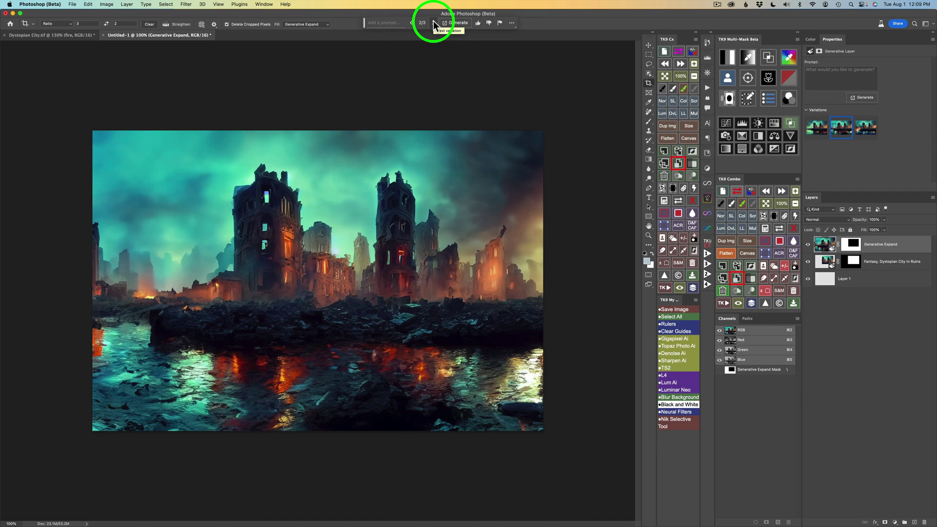
pyautogui.click(434, 26)
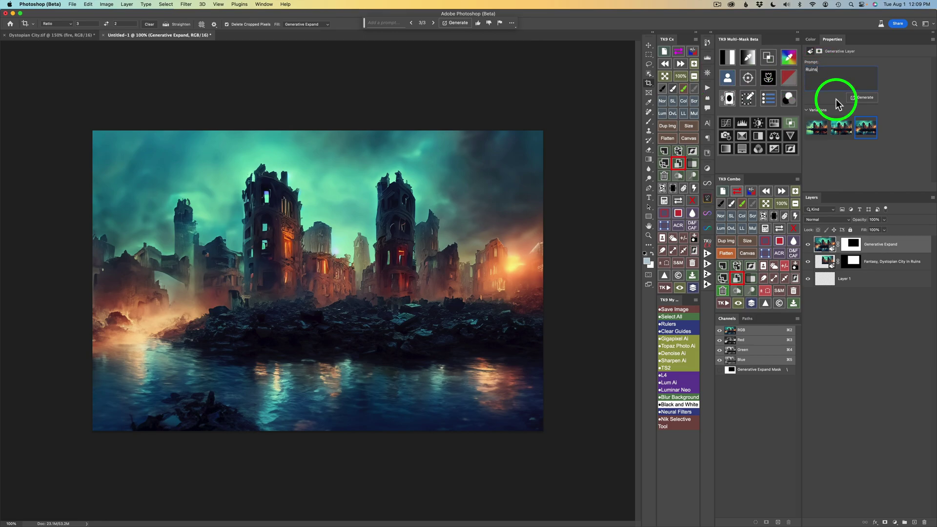
pyautogui.click(864, 98)
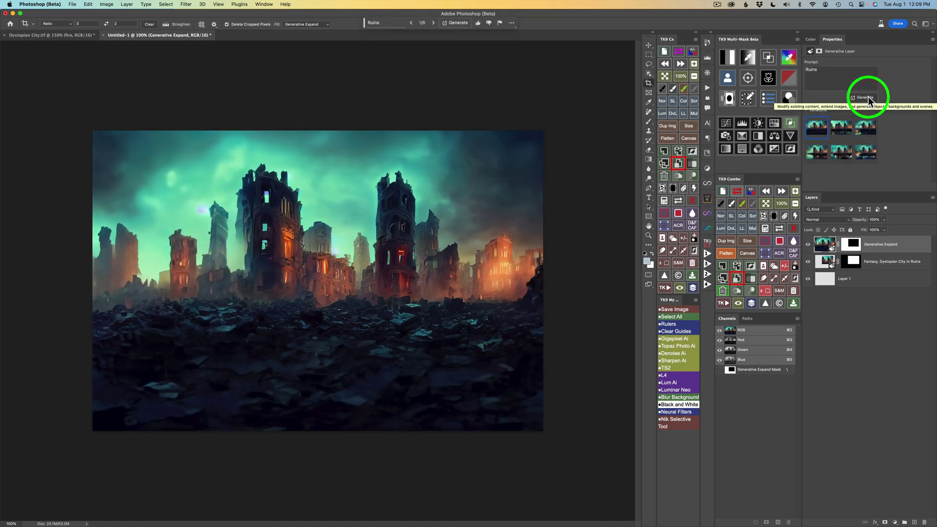
pyautogui.click(434, 22)
pyautogui.click(434, 23)
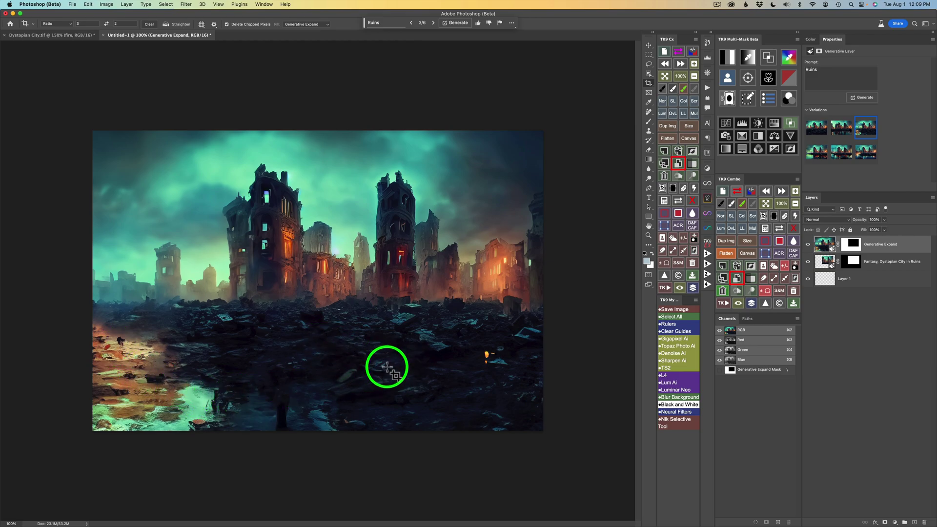
# Flatten the image and use the Remove tool on the orange spot in the rubble, the right edge above the rubble and the right tower's red window
pyautogui.rightClick(914, 244)
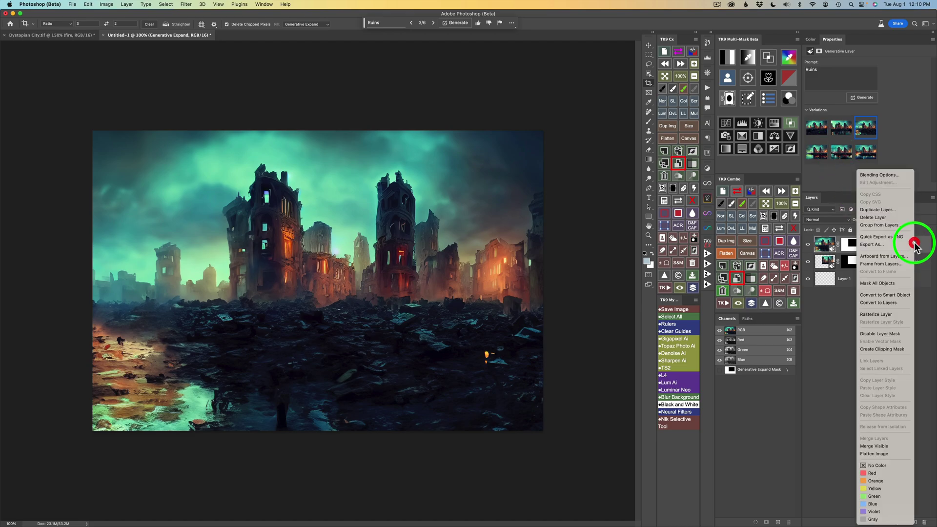
pyautogui.click(883, 453)
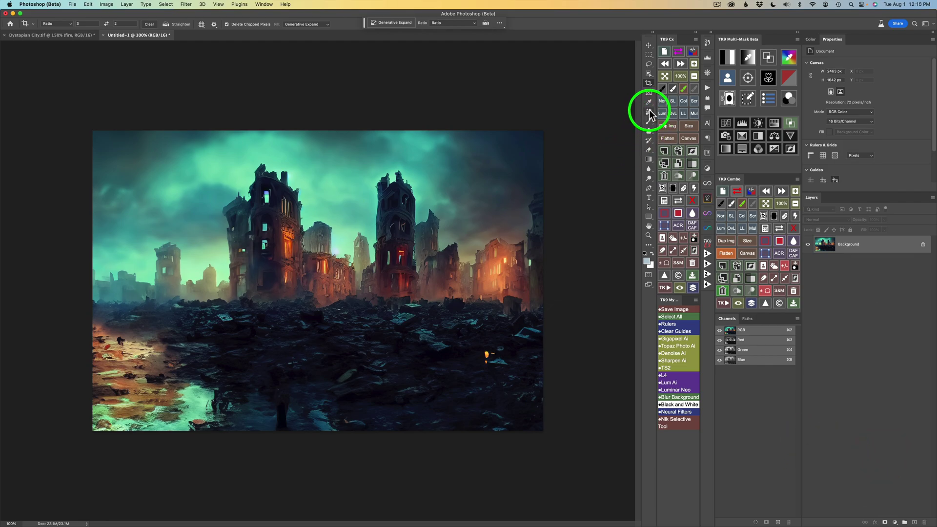
pyautogui.click(648, 112)
pyautogui.rightClick(648, 112)
pyautogui.click(678, 121)
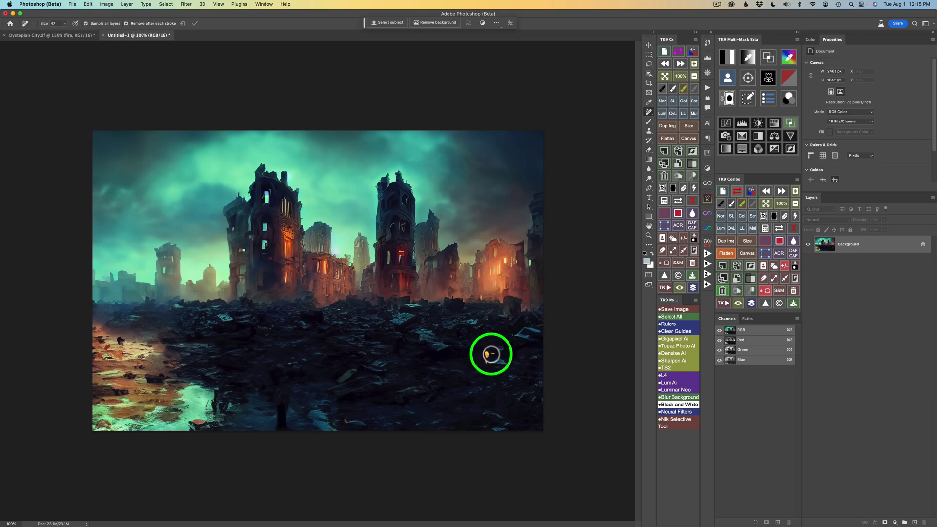
pyautogui.moveTo(492, 353); pyautogui.dragTo(487, 365)
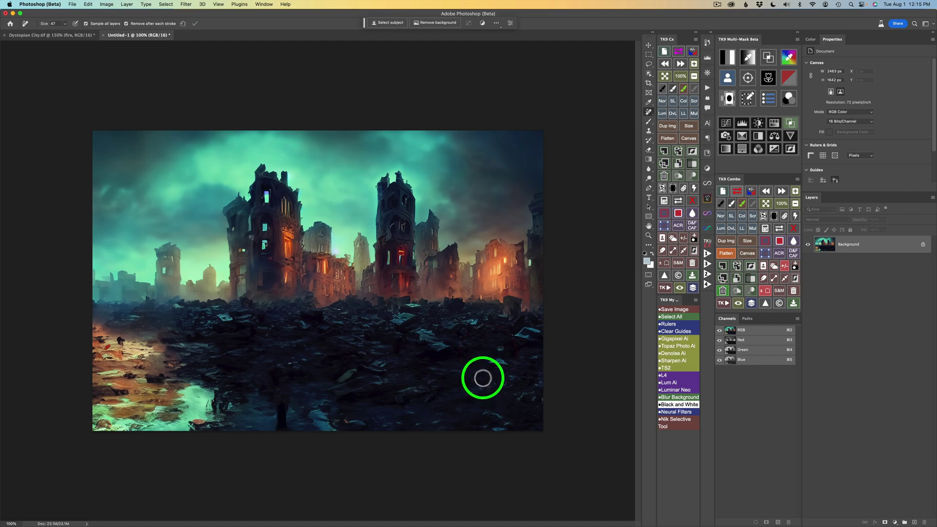
pyautogui.moveTo(530, 262)
pyautogui.mouseDown()
pyautogui.moveTo(528, 320)
pyautogui.moveTo(529, 295)
pyautogui.mouseUp()
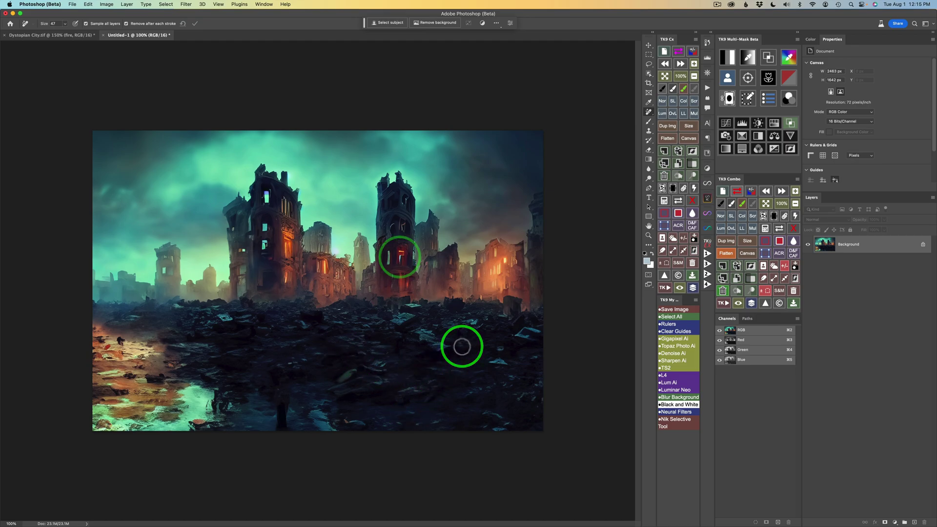
pyautogui.click(400, 260)
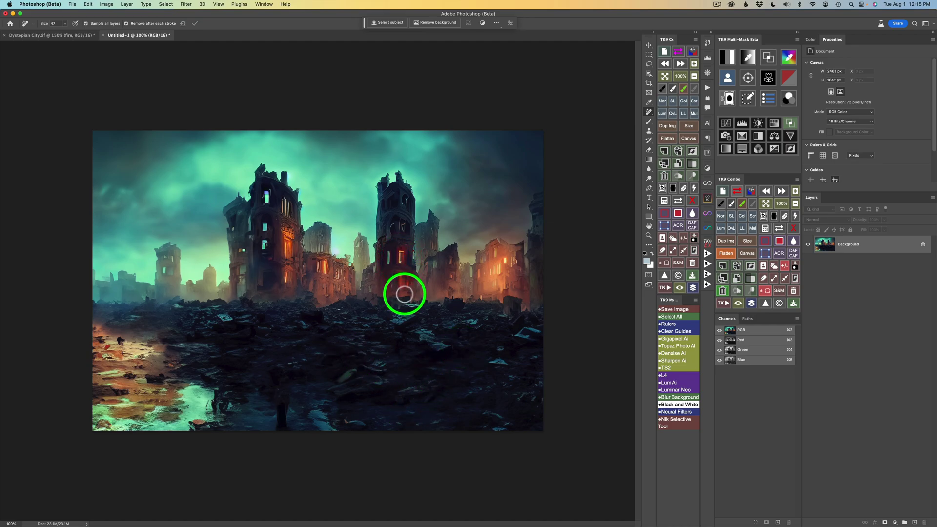
# Use the Remove tool on the right tower's lower window and the left tower's bright top window
pyautogui.click(403, 255)
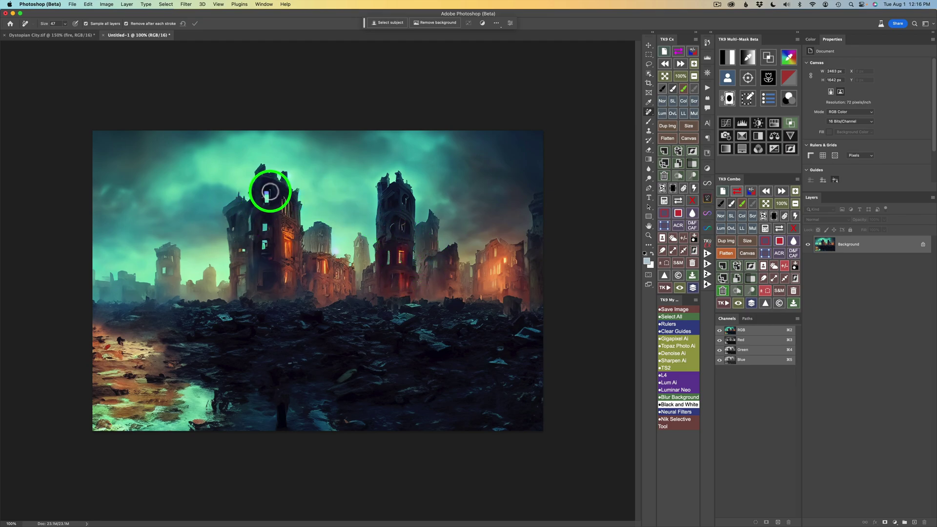
pyautogui.click(266, 195)
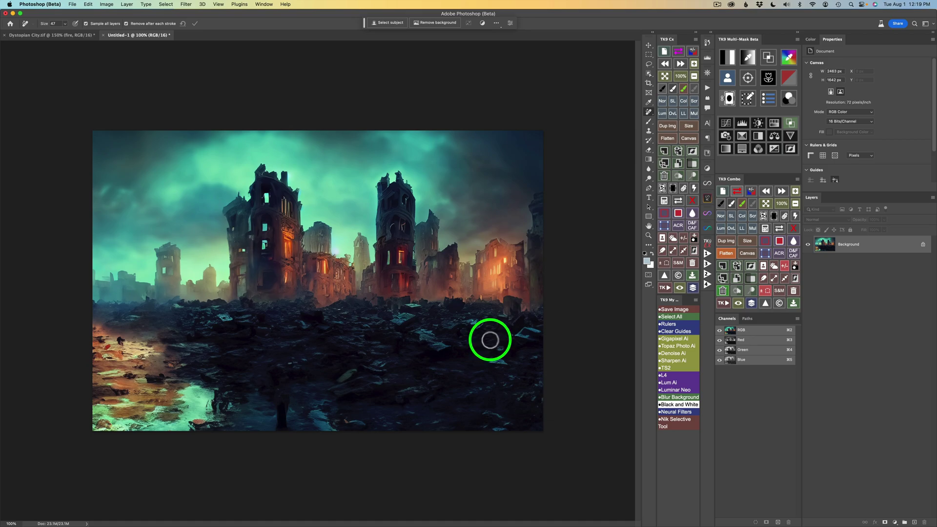
# Lasso the rubble in the image's lower-right foreground and fill it using Generative Fill with the prompt "old ruined crates"
pyautogui.press('l')
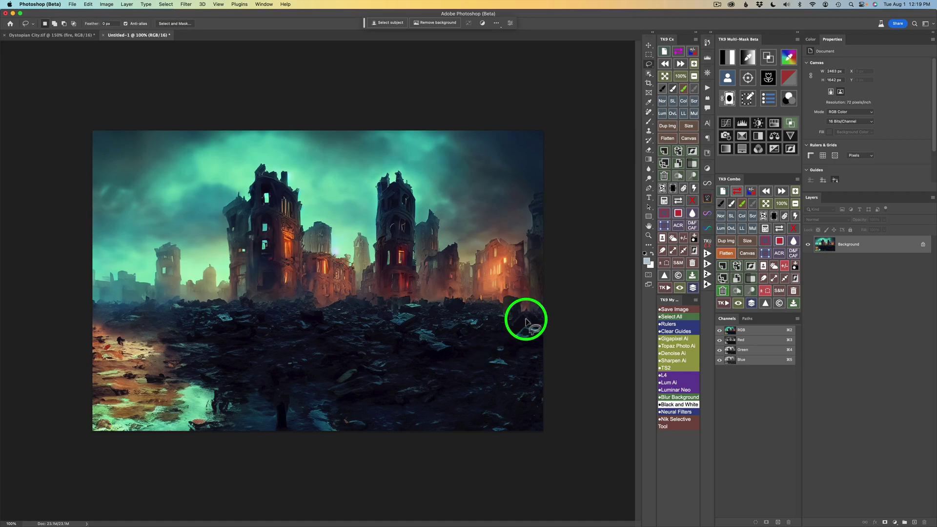
pyautogui.moveTo(547, 324)
pyautogui.mouseDown()
pyautogui.moveTo(417, 322)
pyautogui.moveTo(401, 336)
pyautogui.moveTo(398, 385)
pyautogui.moveTo(365, 403)
pyautogui.moveTo(368, 445)
pyautogui.moveTo(570, 446)
pyautogui.moveTo(579, 343)
pyautogui.moveTo(571, 303)
pyautogui.mouseUp()
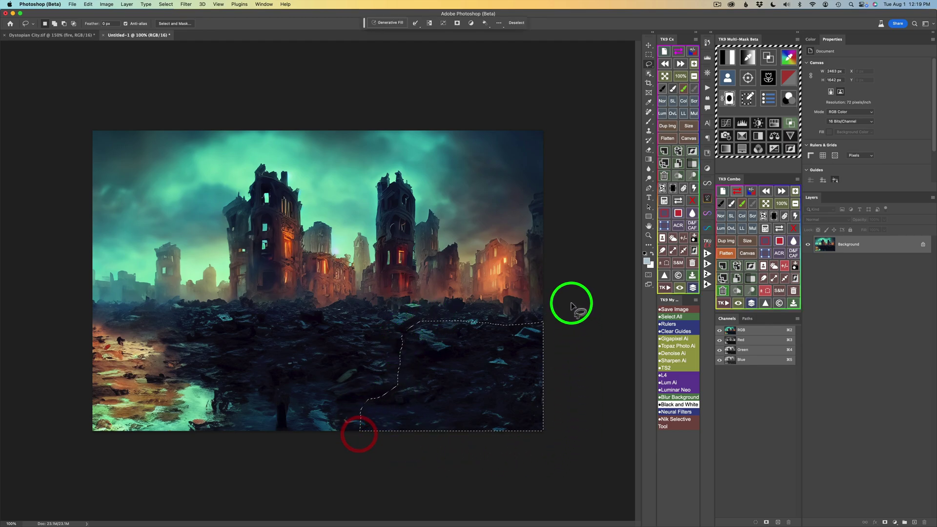
pyautogui.click(390, 23)
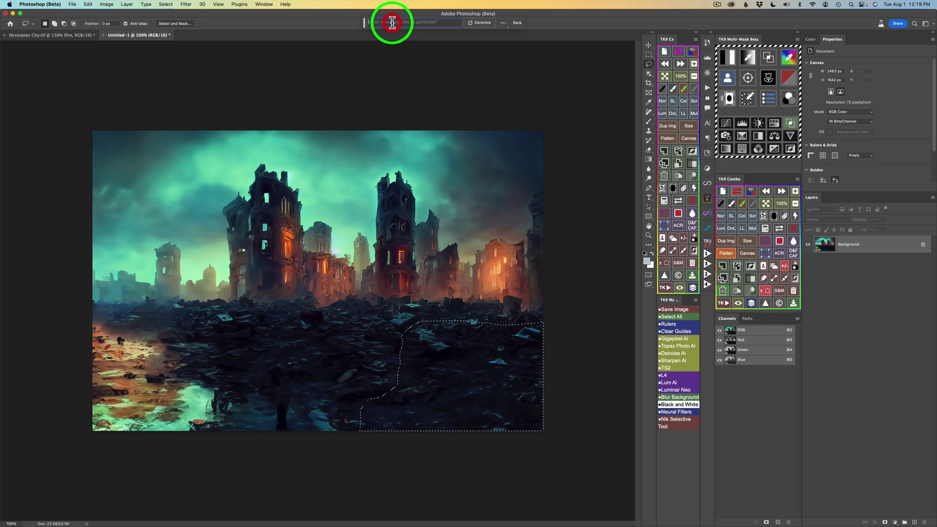
pyautogui.write('old')
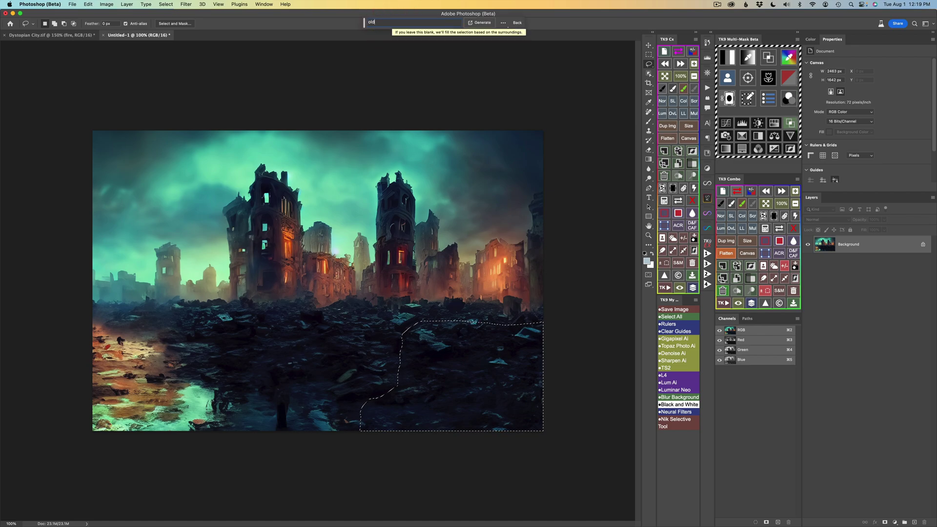
pyautogui.write(' ruined crates')
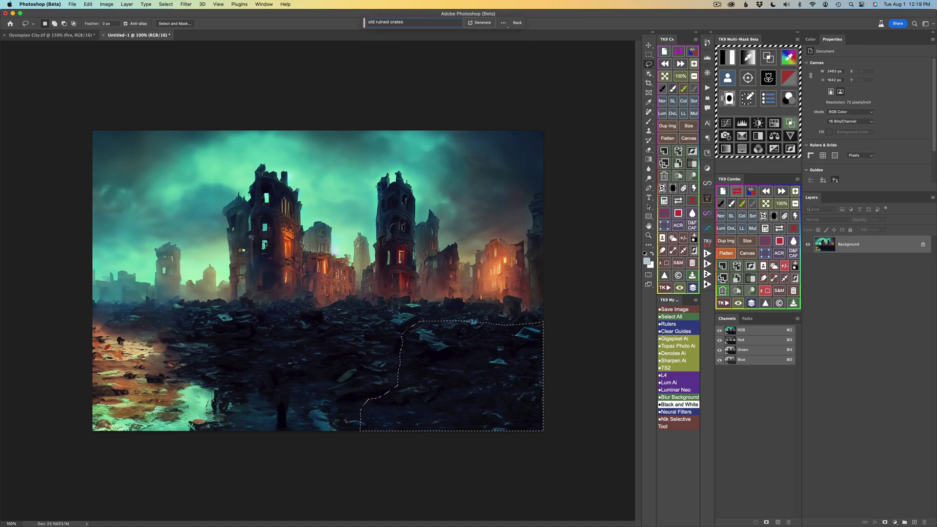
pyautogui.click(480, 23)
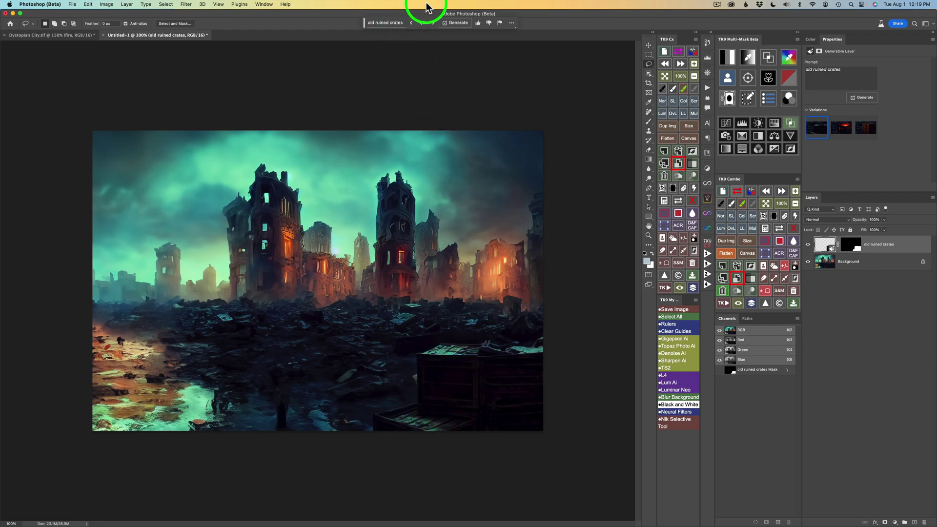
# Compare the three crate variations and return to the first one with the dark stacked crates
pyautogui.click(433, 23)
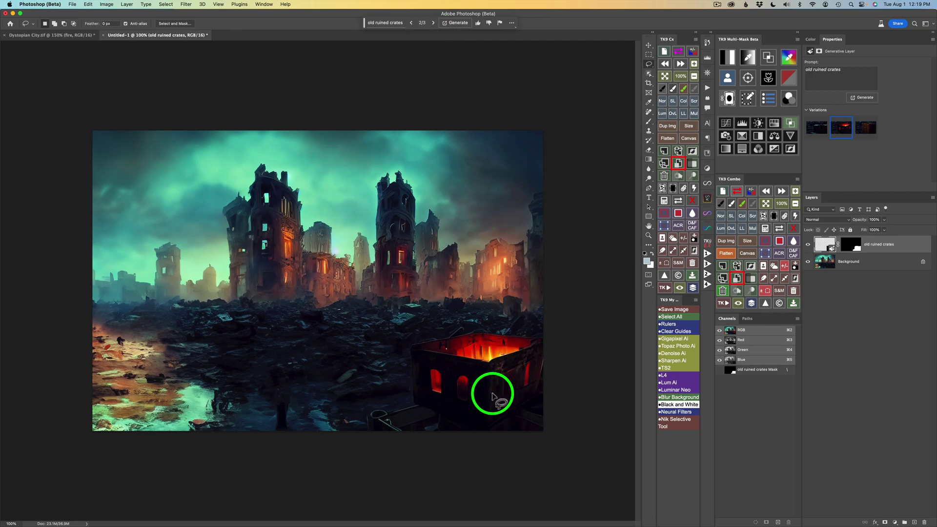
pyautogui.click(433, 24)
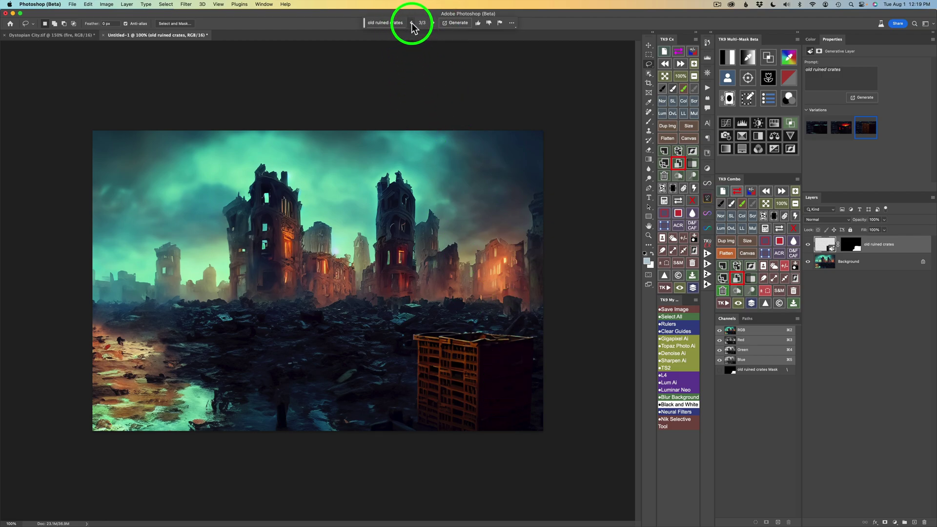
pyautogui.click(411, 23)
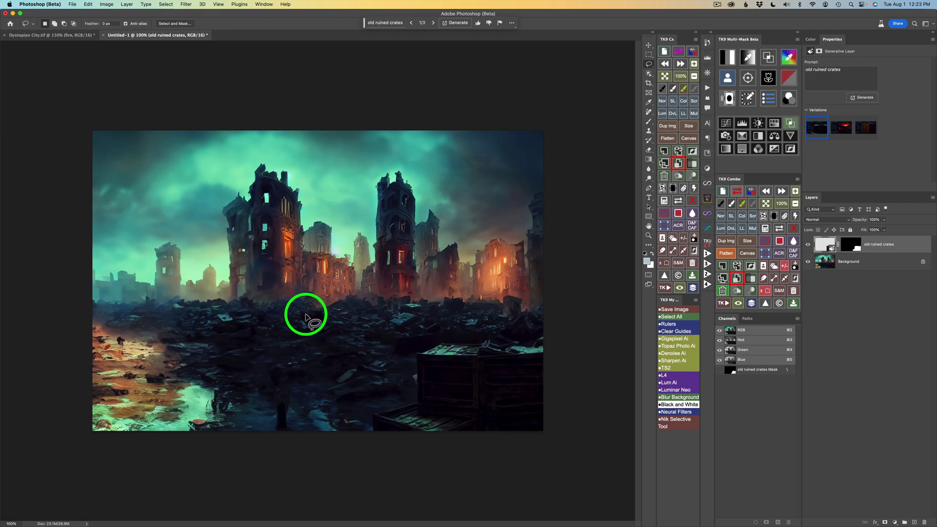
# Lasso the middle ground below the towers and fill it using Generative Fill with the prompt "people staring at city"
pyautogui.moveTo(285, 275)
pyautogui.mouseDown()
pyautogui.moveTo(264, 270)
pyautogui.moveTo(235, 292)
pyautogui.moveTo(240, 338)
pyautogui.moveTo(326, 351)
pyautogui.moveTo(419, 324)
pyautogui.moveTo(399, 299)
pyautogui.moveTo(324, 276)
pyautogui.moveTo(252, 273)
pyautogui.mouseUp()
pyautogui.click(393, 25)
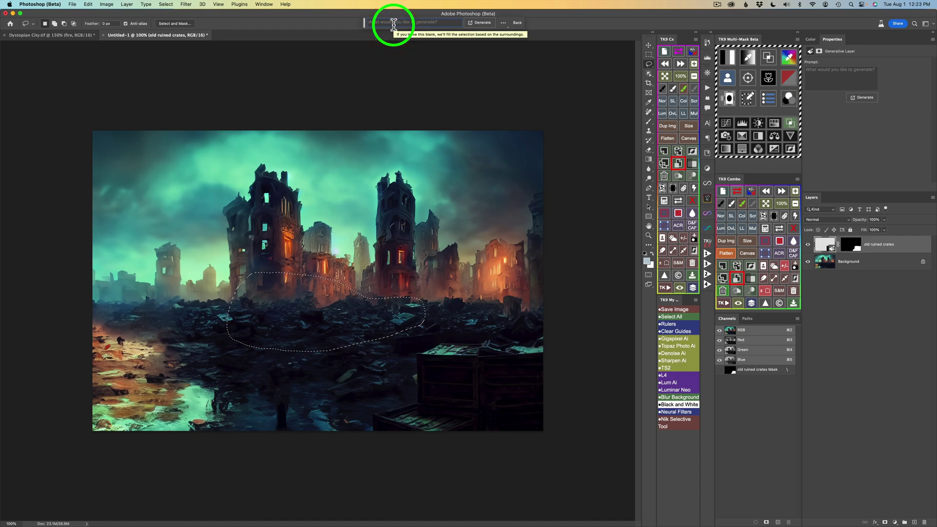
pyautogui.write('people staring at city')
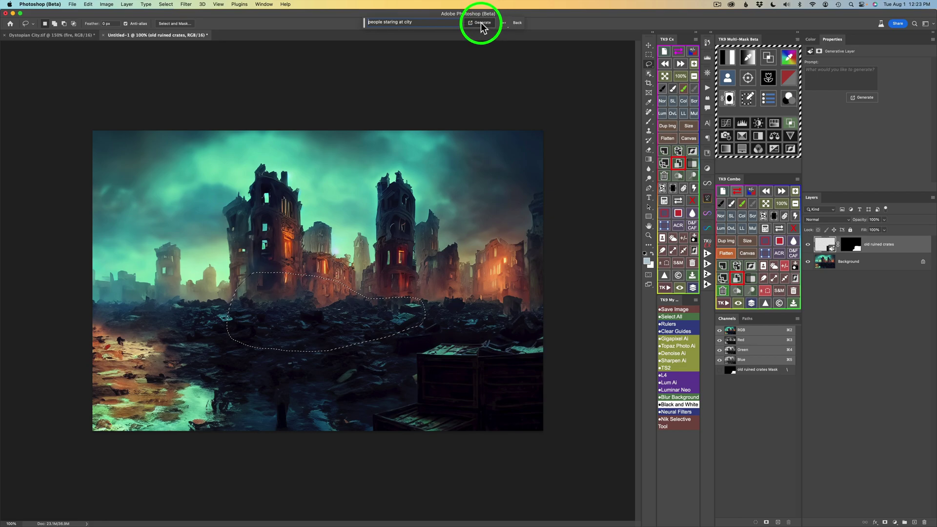
pyautogui.click(481, 23)
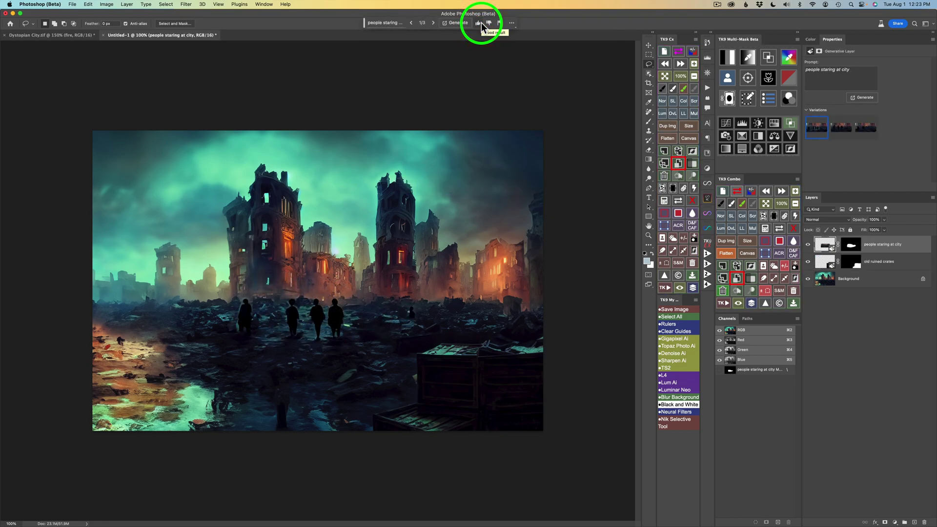
# Review the people variations, regenerate them with the same prompt, choose the third new variation and flatten the image
pyautogui.click(434, 23)
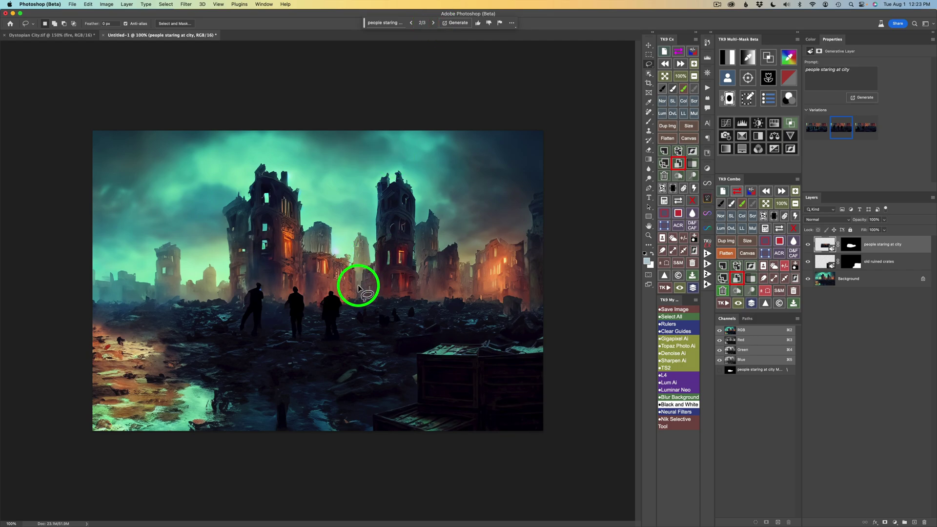
pyautogui.click(433, 24)
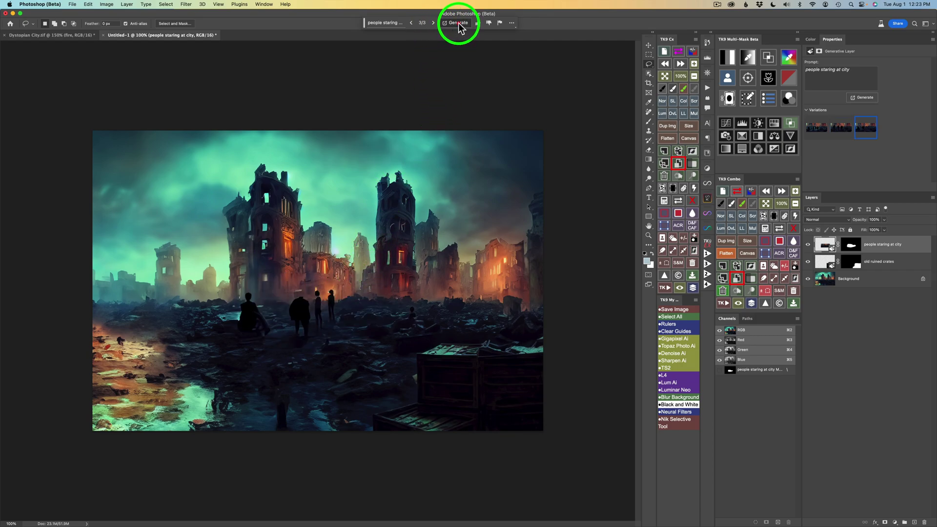
pyautogui.click(457, 23)
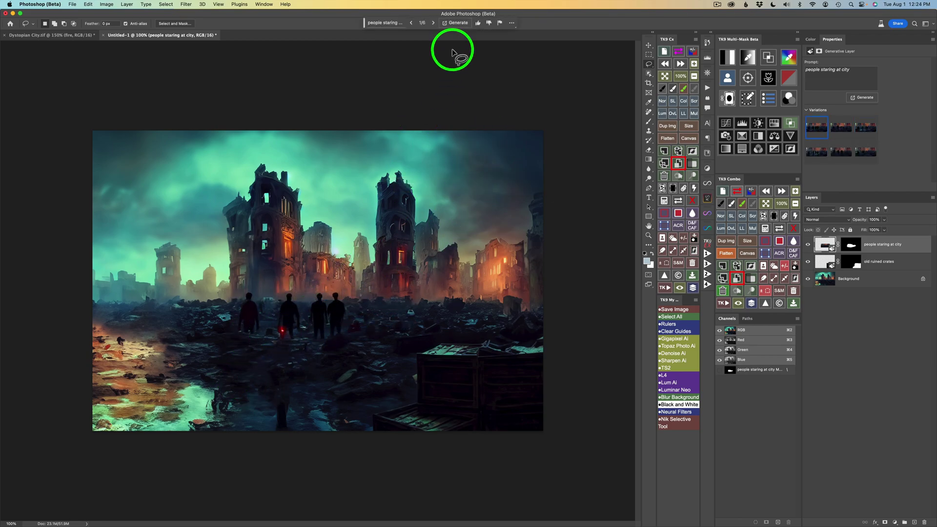
pyautogui.click(434, 23)
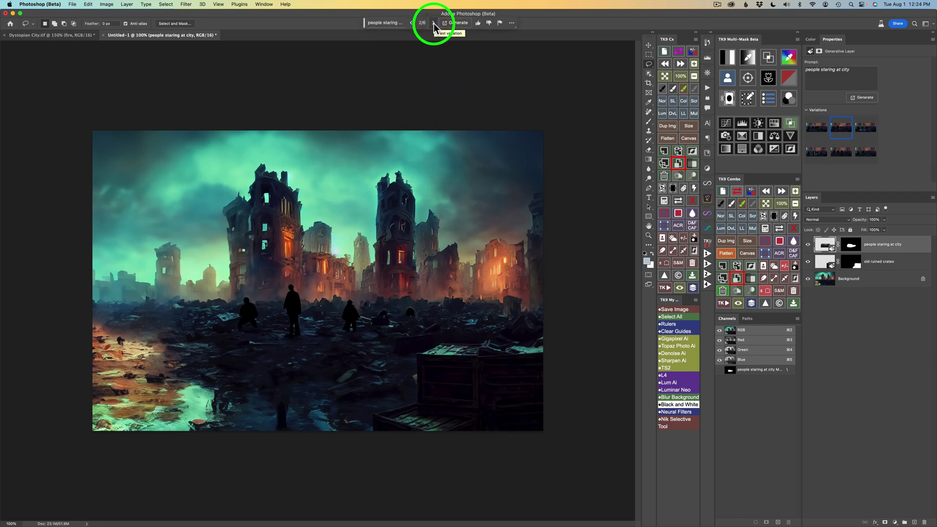
pyautogui.click(433, 24)
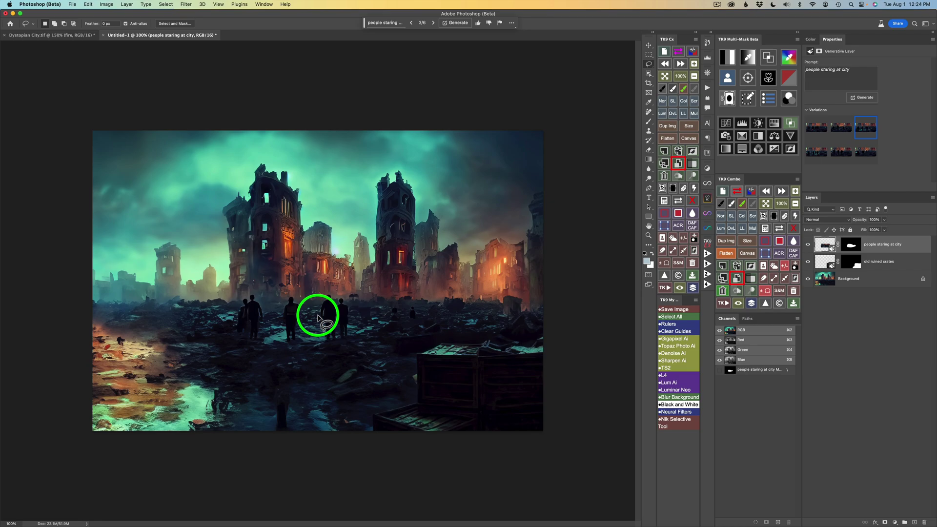
pyautogui.rightClick(918, 249)
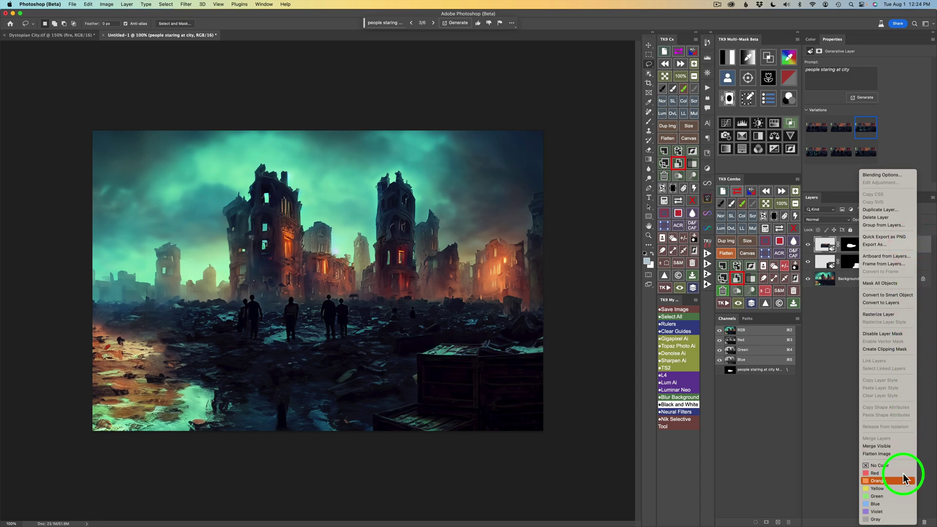
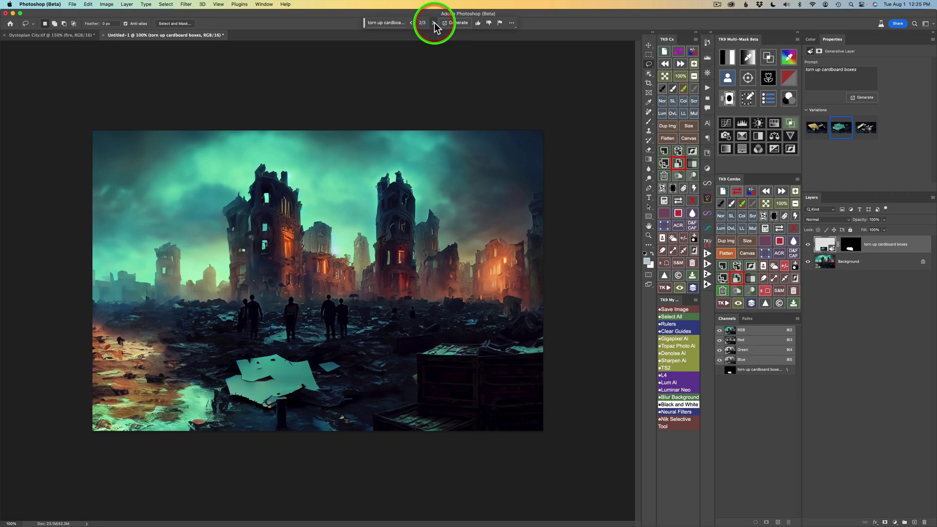
# Review the "torn up cardboard boxes" variations, regenerate with the same prompt and choose the first new variation with the dark crate
pyautogui.click(434, 23)
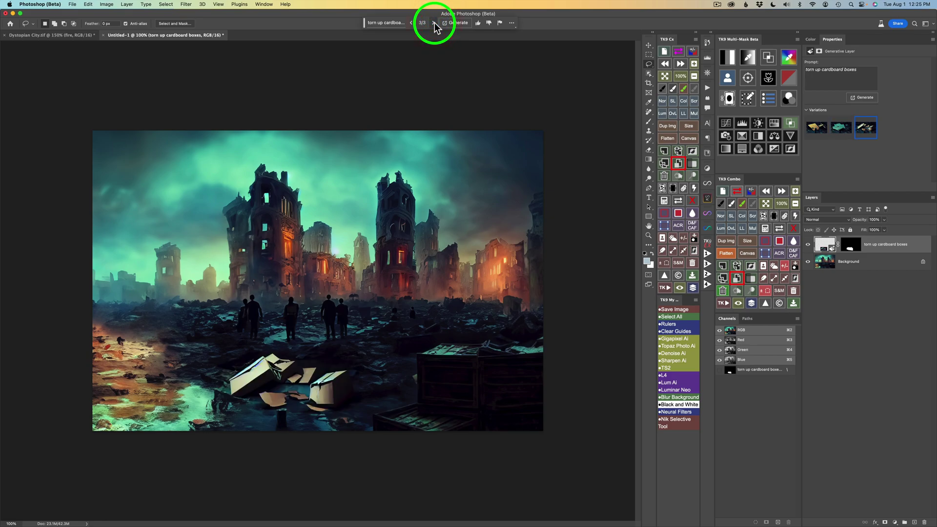
pyautogui.click(453, 24)
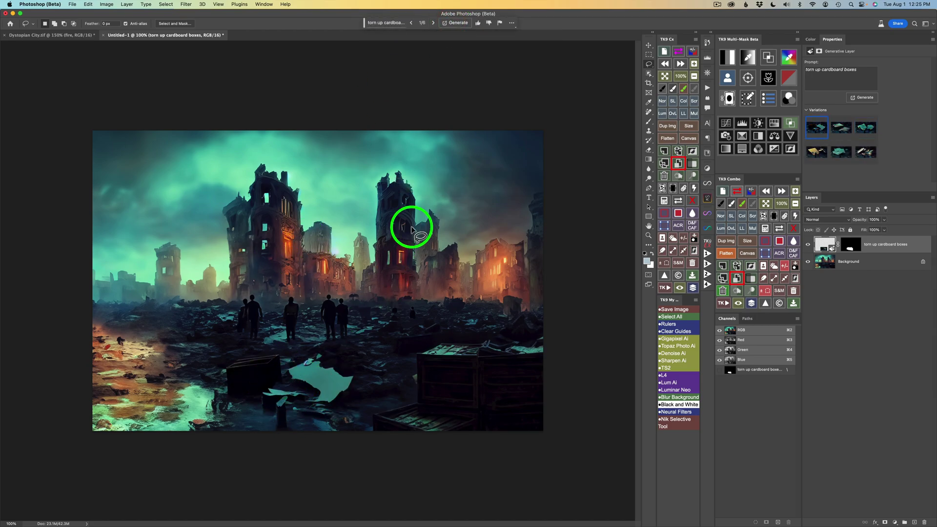
pyautogui.click(434, 24)
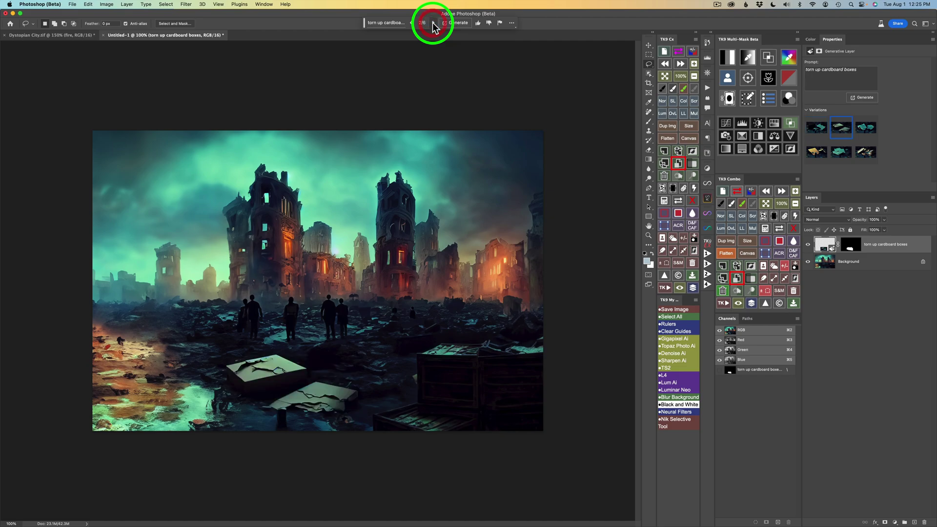
pyautogui.click(434, 25)
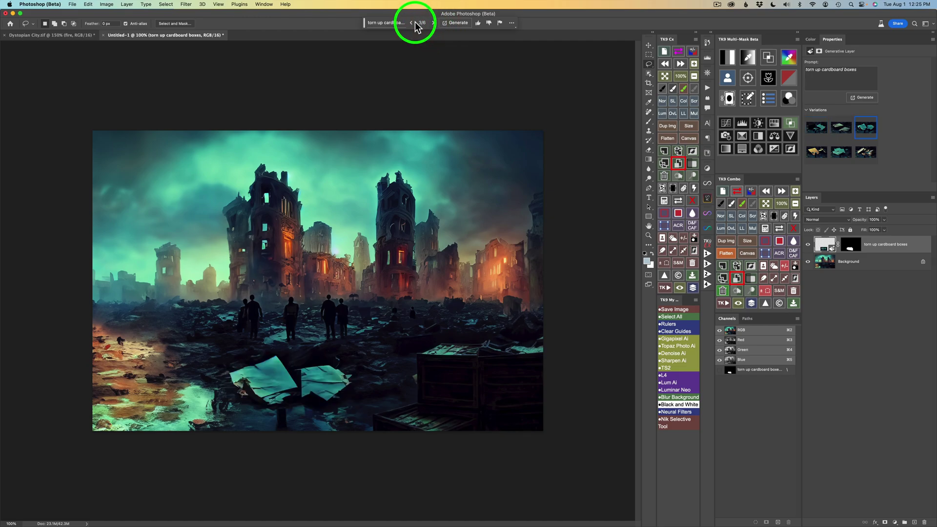
pyautogui.click(412, 25)
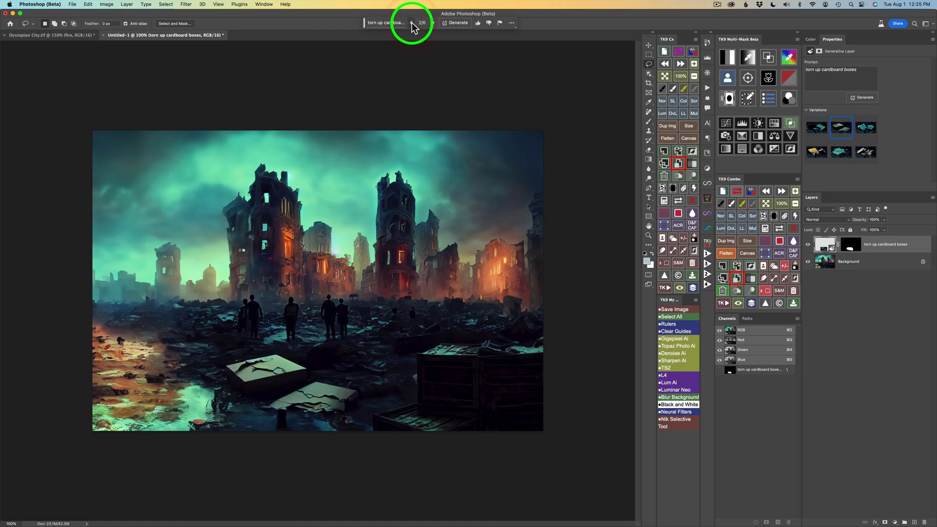
pyautogui.click(411, 25)
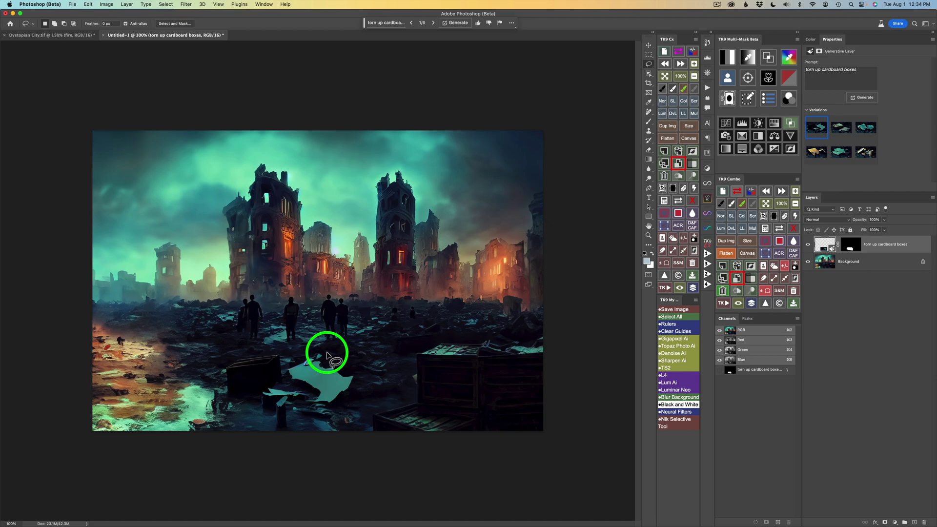
# On a new empty layer, erase the pale torn cardboard sheets beside the small crate using the Remove tool at size 77
pyautogui.click(650, 112)
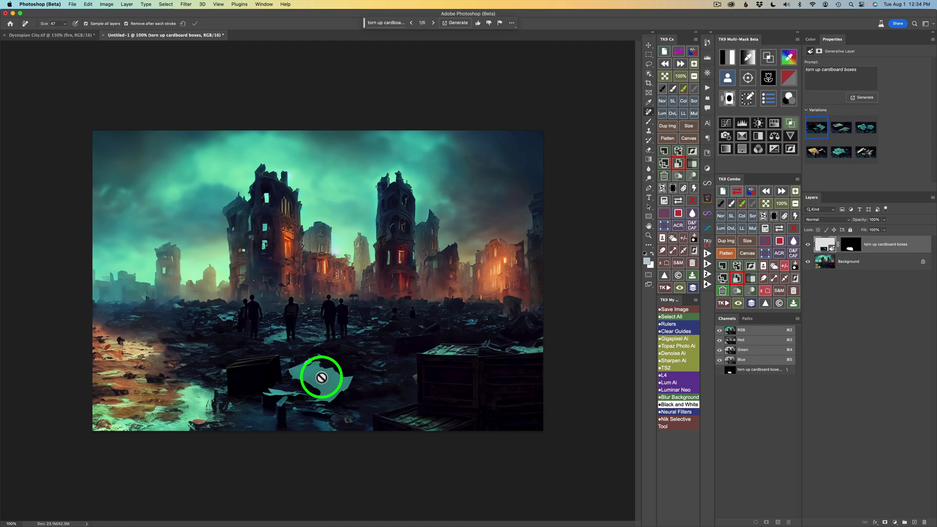
pyautogui.click(915, 523)
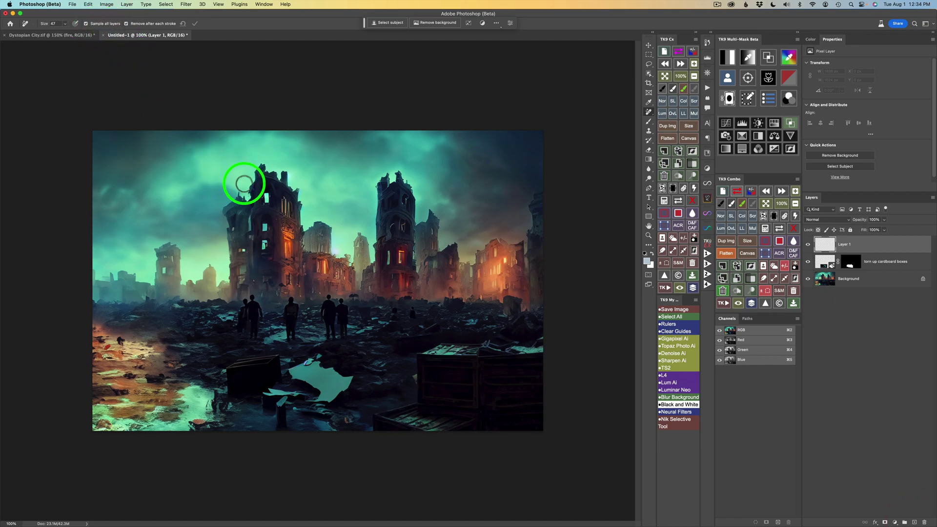
pyautogui.press(']')
pyautogui.press(']')
pyautogui.press(']')
pyautogui.moveTo(330, 356)
pyautogui.mouseDown()
pyautogui.moveTo(298, 368)
pyautogui.moveTo(299, 378)
pyautogui.moveTo(324, 400)
pyautogui.moveTo(349, 381)
pyautogui.moveTo(327, 364)
pyautogui.moveTo(303, 376)
pyautogui.moveTo(340, 382)
pyautogui.moveTo(328, 389)
pyautogui.moveTo(352, 395)
pyautogui.mouseUp()
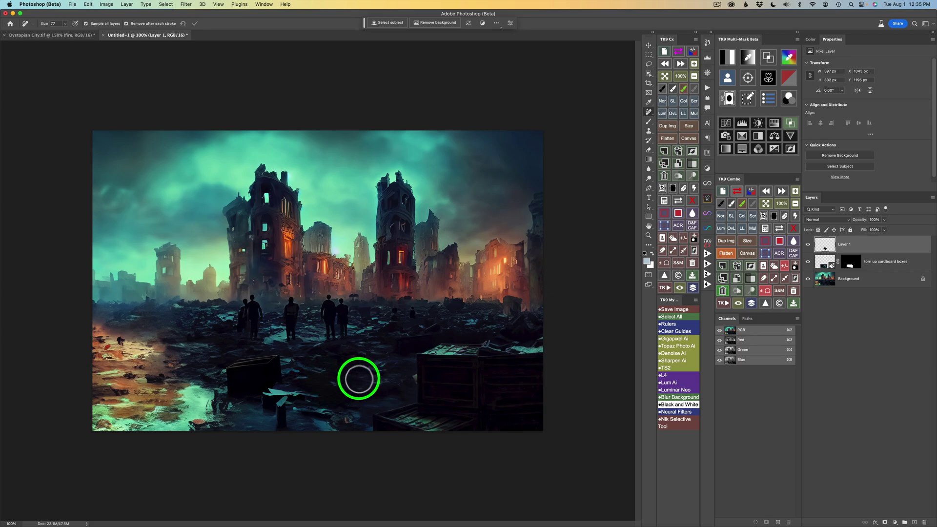
pyautogui.moveTo(268, 397)
pyautogui.mouseDown()
pyautogui.moveTo(310, 393)
pyautogui.moveTo(280, 402)
pyautogui.moveTo(315, 393)
pyautogui.mouseUp()
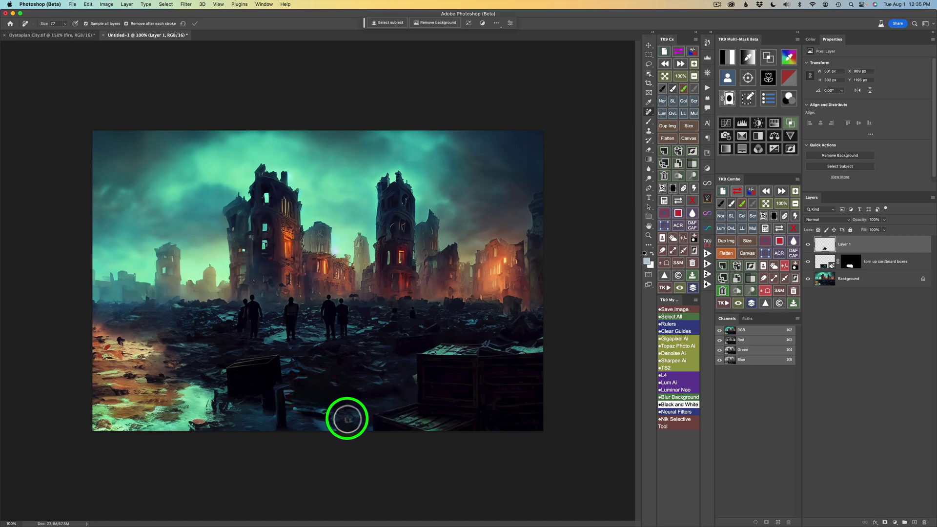
# Use the Remove tool on foreground spots near the lower crate, in the teal puddle and beside the large crates, and activate the Lasso tool
pyautogui.click(348, 418)
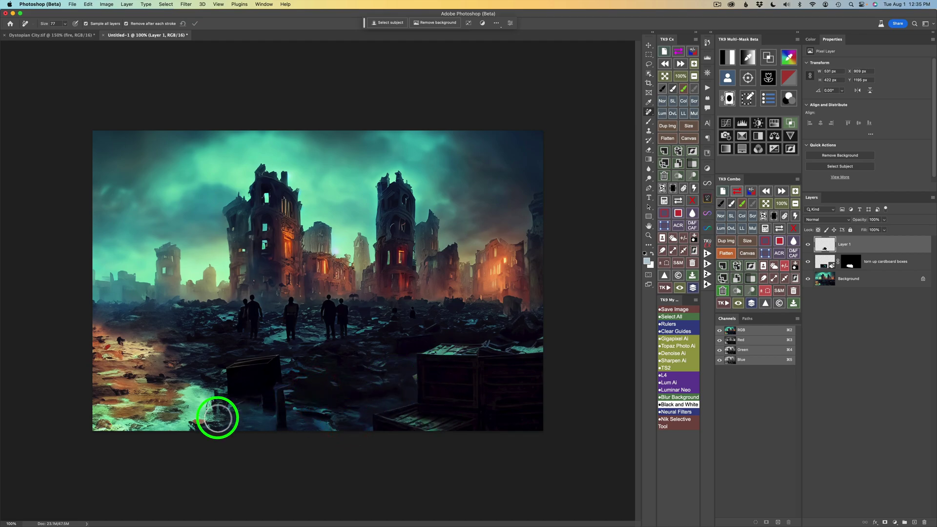
pyautogui.click(196, 422)
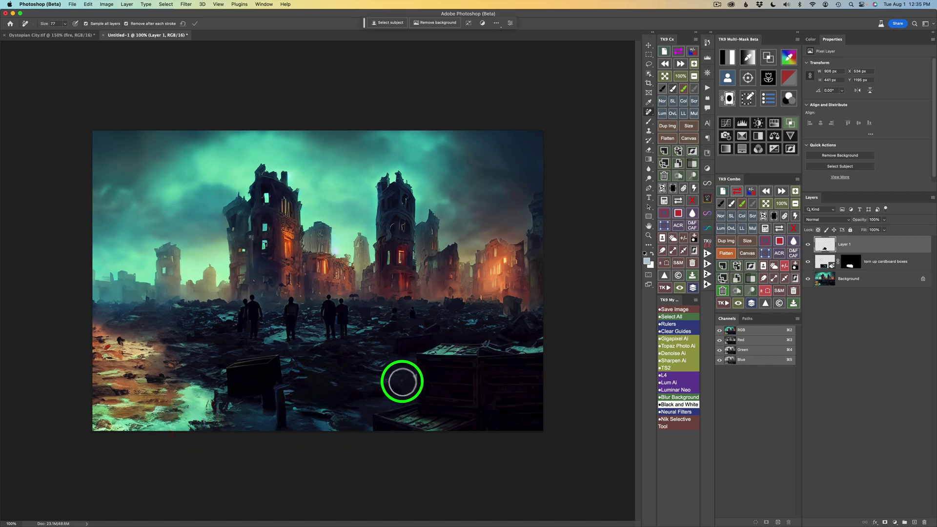
pyautogui.click(411, 380)
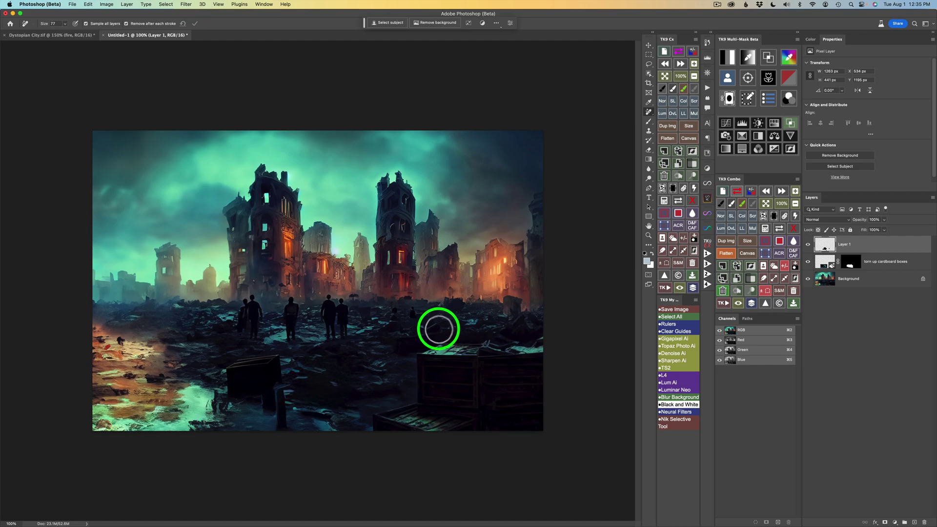
pyautogui.press('l')
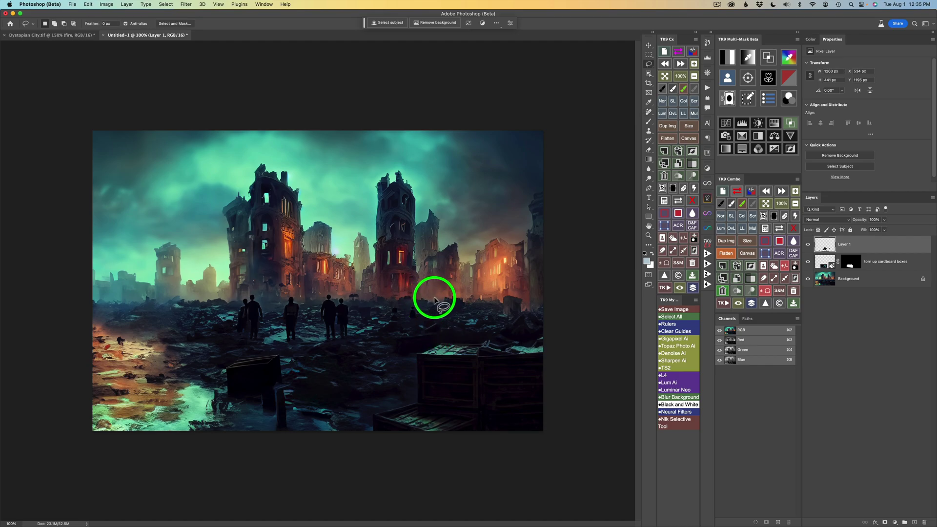
# Lasso the rubble area behind the large crates and generate an "old wrecked car" there with Generative Fill
pyautogui.moveTo(412, 303)
pyautogui.mouseDown()
pyautogui.moveTo(409, 322)
pyautogui.moveTo(484, 322)
pyautogui.moveTo(482, 296)
pyautogui.moveTo(424, 299)
pyautogui.mouseUp()
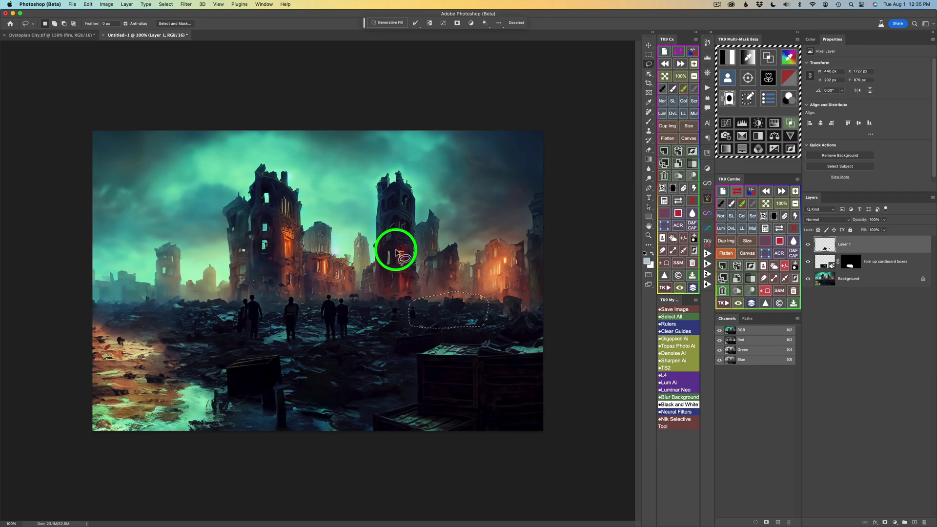
pyautogui.click(389, 24)
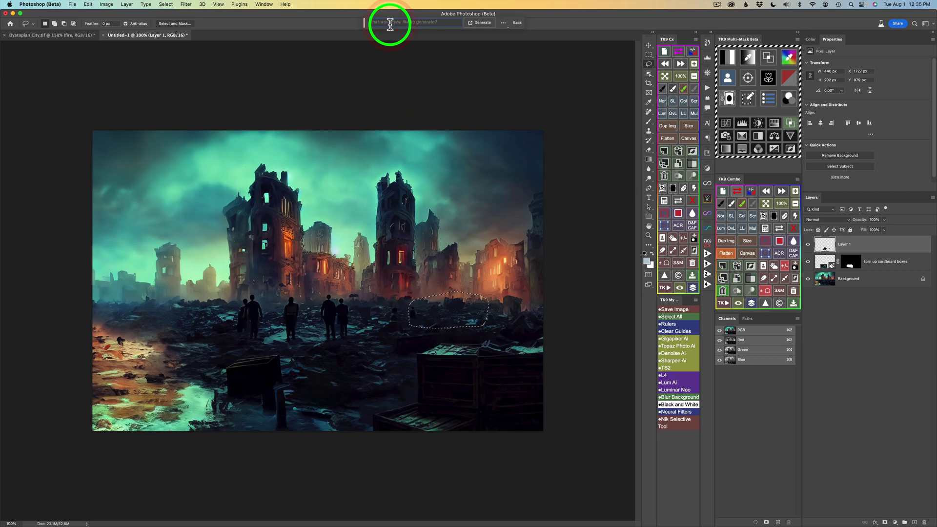
pyautogui.write('old wrecked car')
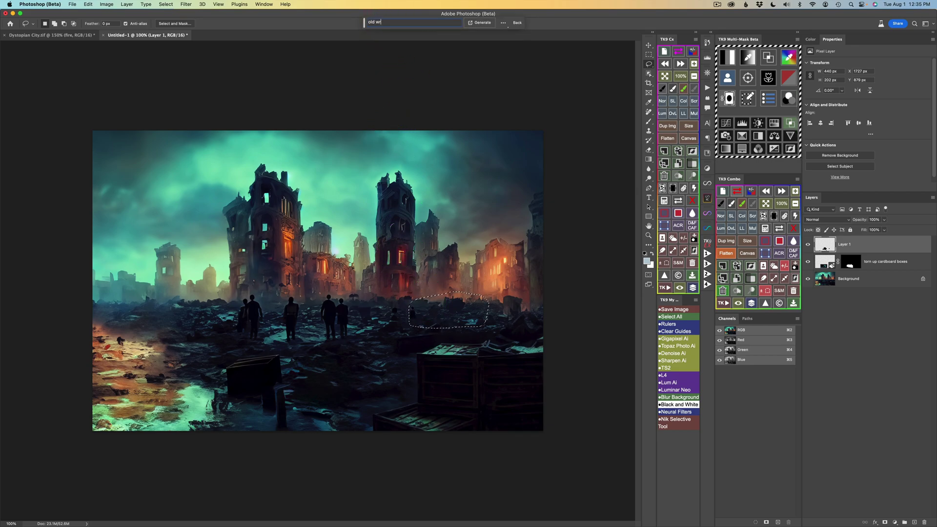
pyautogui.click(480, 22)
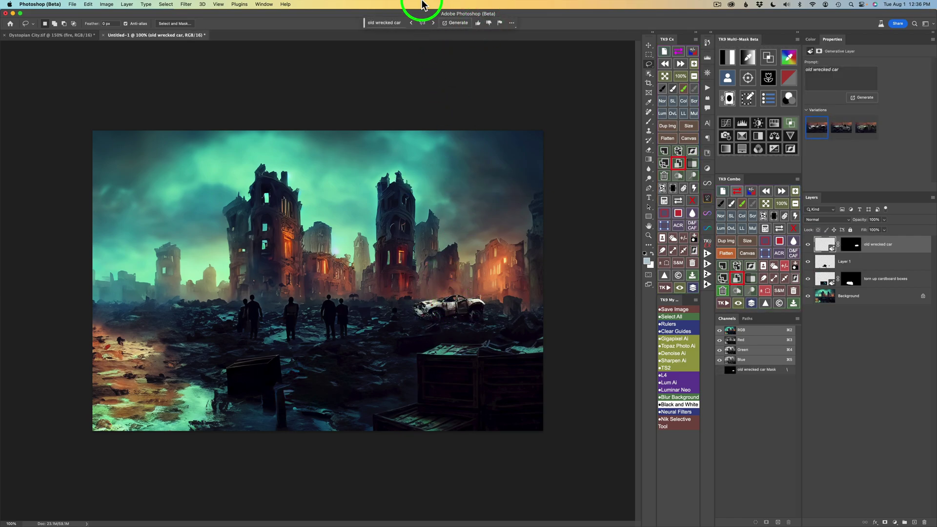
# Review the car variations, regenerate with the same prompt and choose the second new variation
pyautogui.click(433, 23)
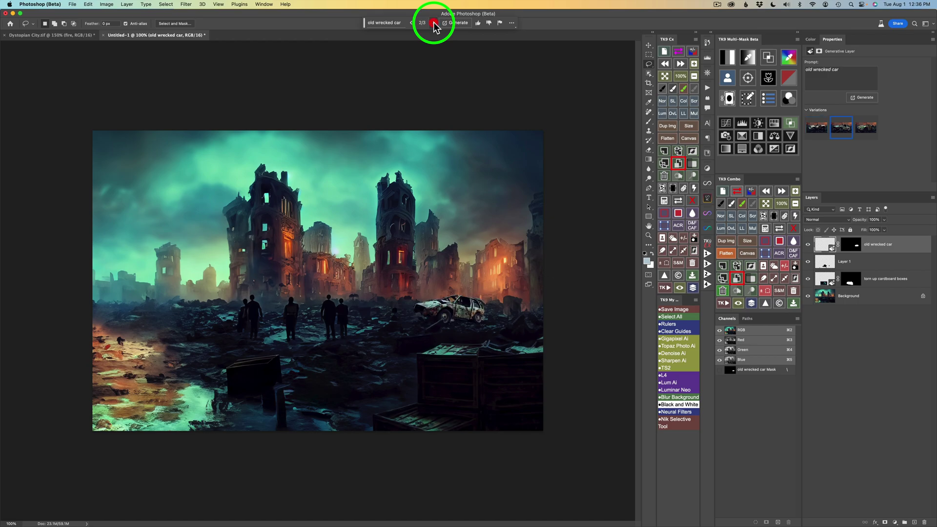
pyautogui.click(434, 23)
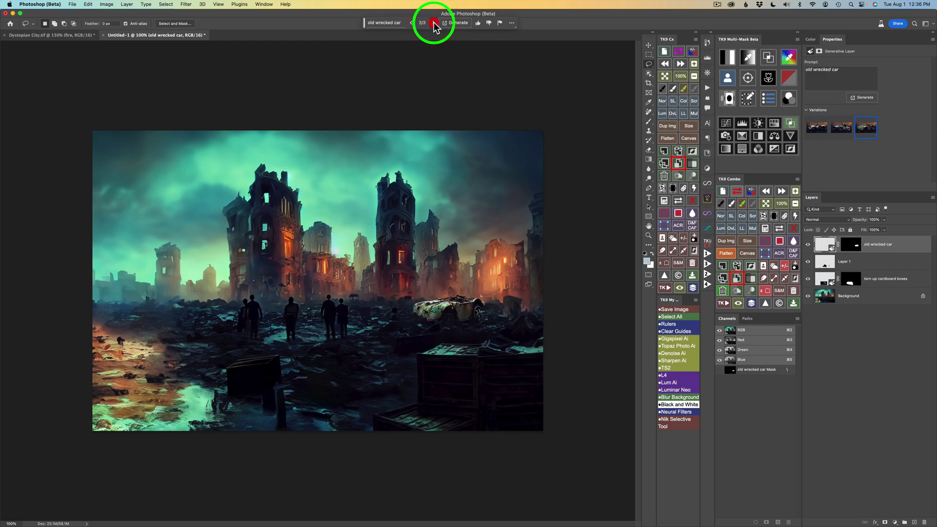
pyautogui.click(411, 22)
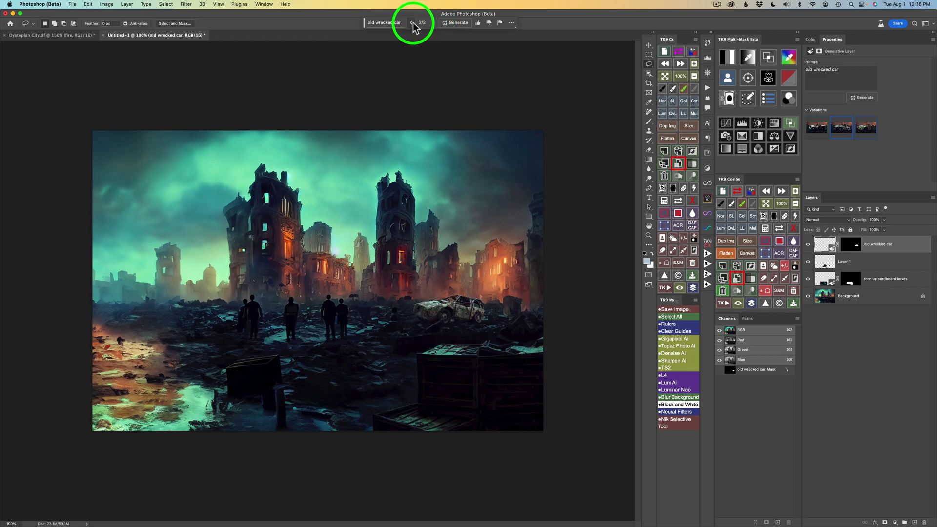
pyautogui.click(453, 23)
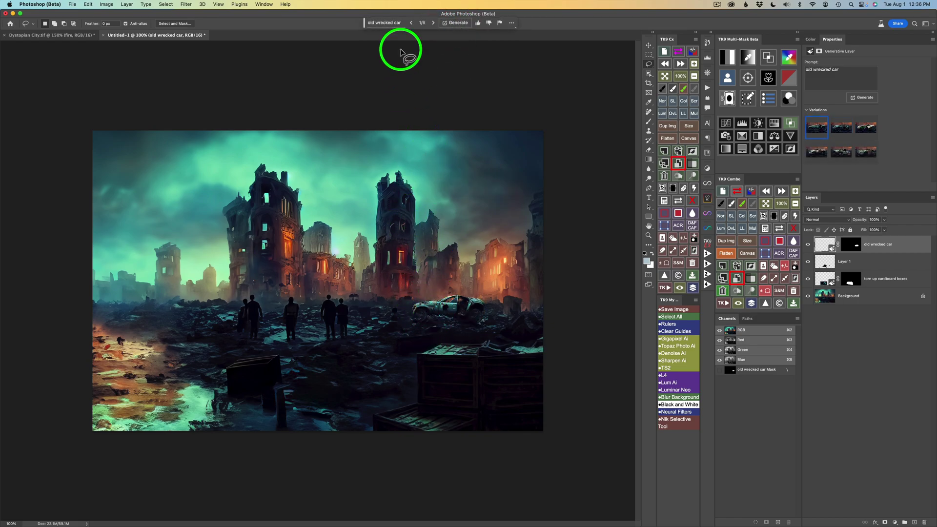
pyautogui.click(433, 23)
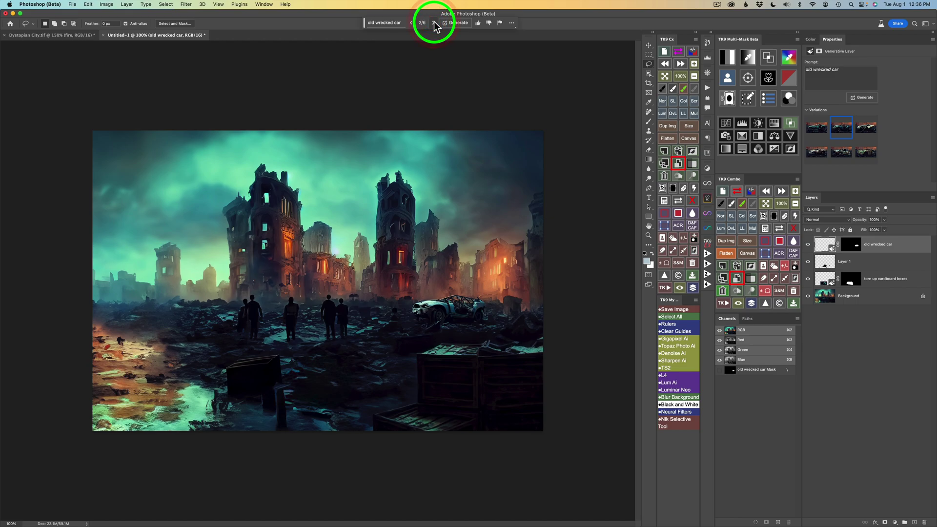
pyautogui.click(434, 23)
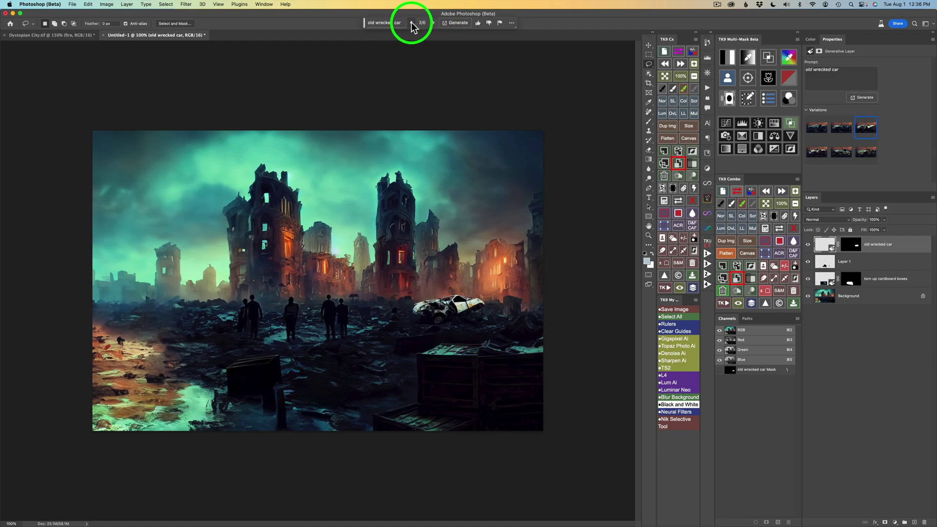
pyautogui.click(412, 23)
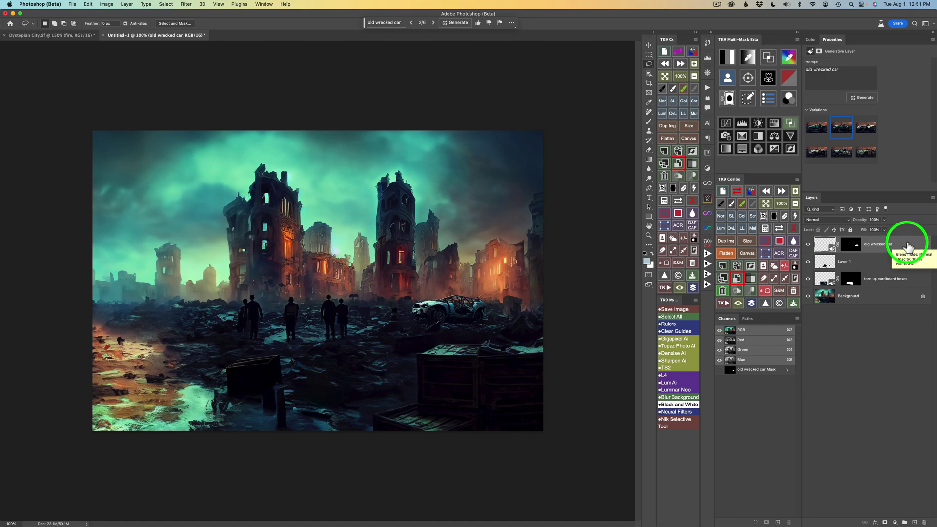
# Flatten the car, cleanup and cardboard box layers into the background
pyautogui.rightClick(908, 244)
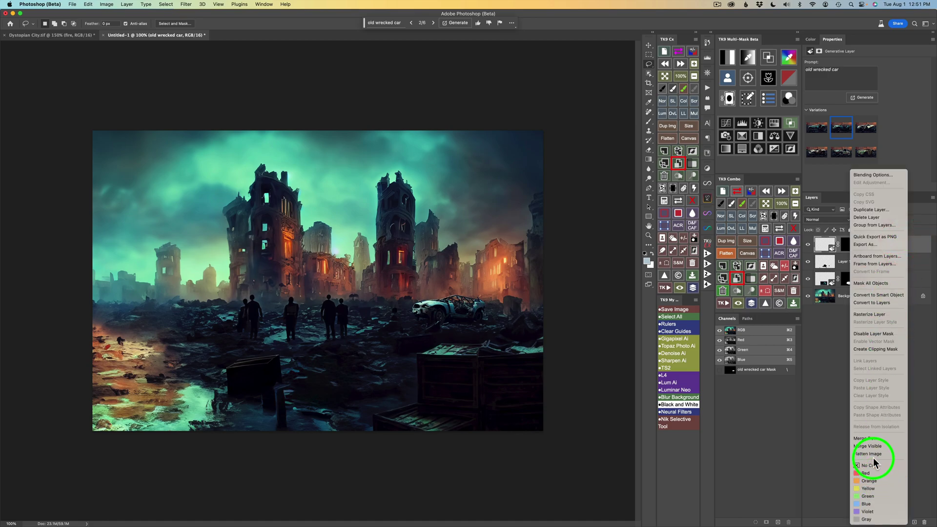
pyautogui.click(830, 453)
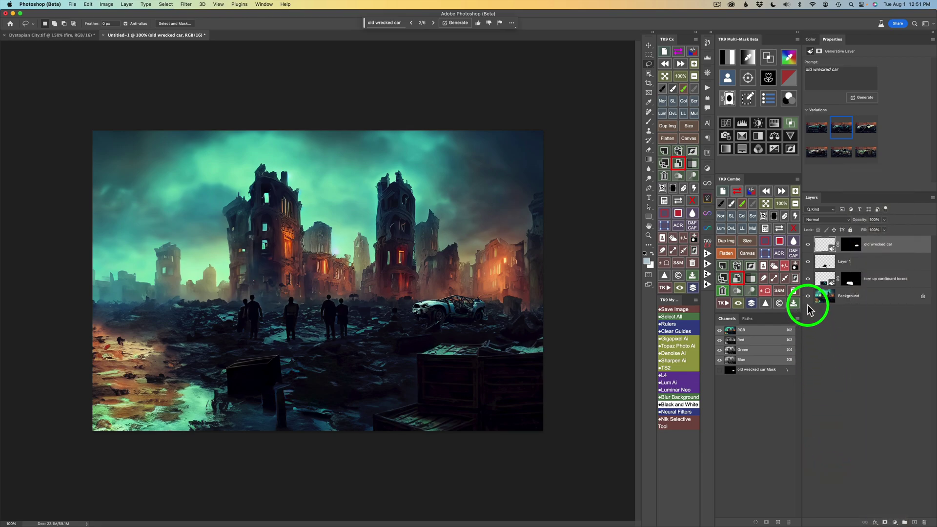
pyautogui.click(728, 253)
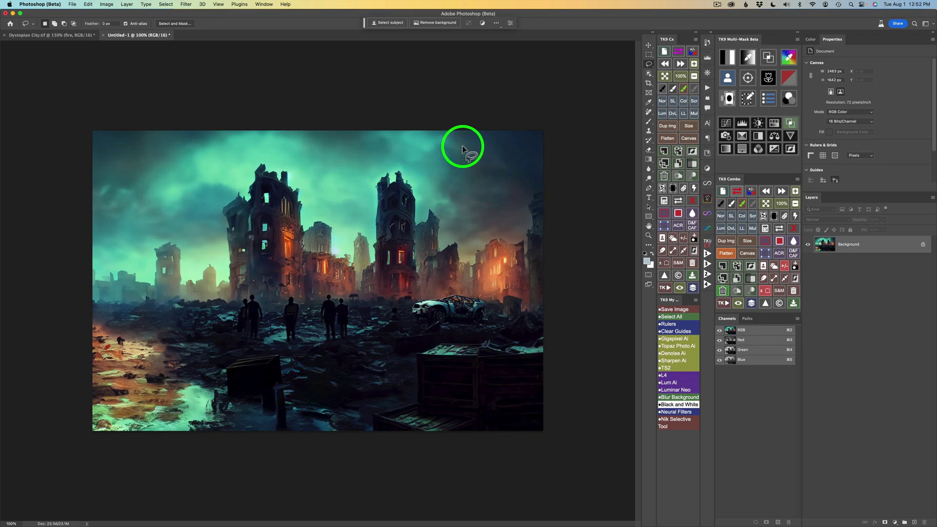
# Lasso an elongated patch of dark sky above the burning buildings and generate a "heliocopter" there with Generative Fill
pyautogui.moveTo(467, 146)
pyautogui.mouseDown()
pyautogui.moveTo(429, 149)
pyautogui.moveTo(424, 164)
pyautogui.moveTo(457, 182)
pyautogui.moveTo(527, 167)
pyautogui.moveTo(537, 151)
pyautogui.moveTo(532, 142)
pyautogui.moveTo(465, 148)
pyautogui.mouseUp()
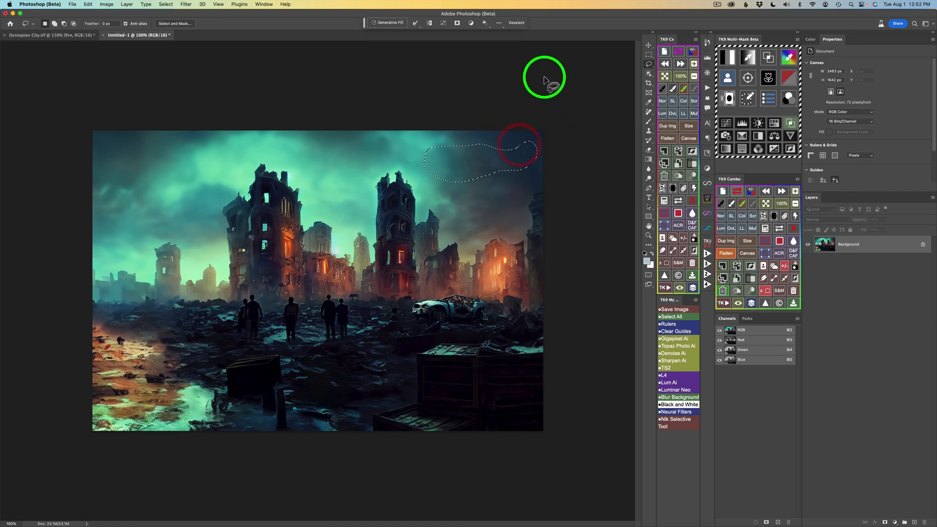
pyautogui.click(389, 23)
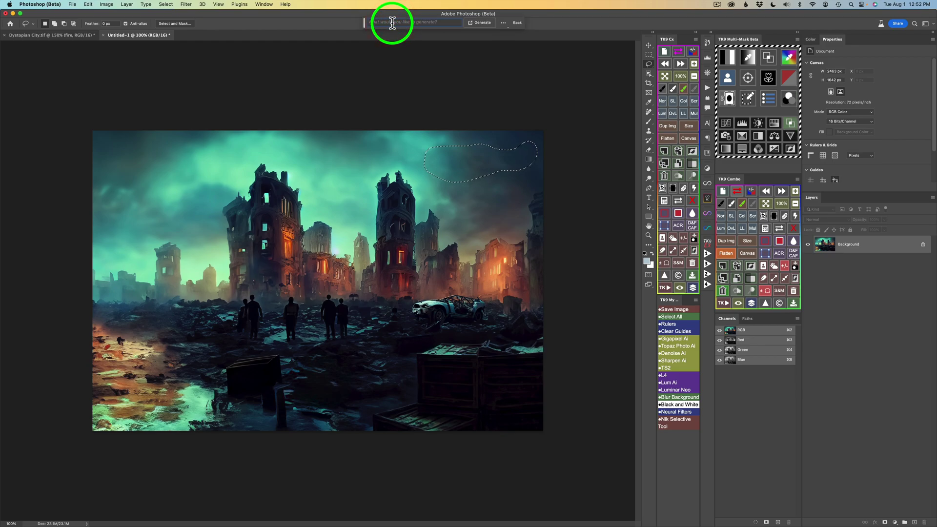
pyautogui.write('heliocopte')
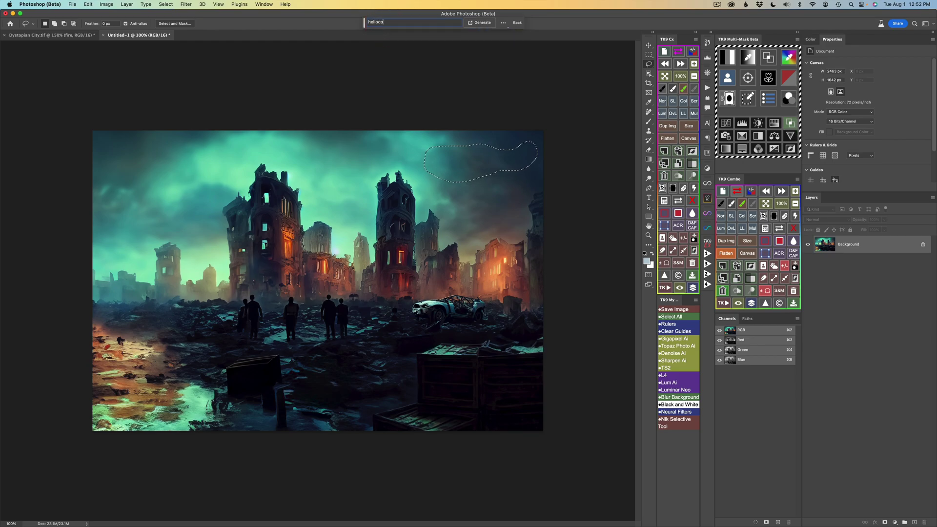
pyautogui.write('r')
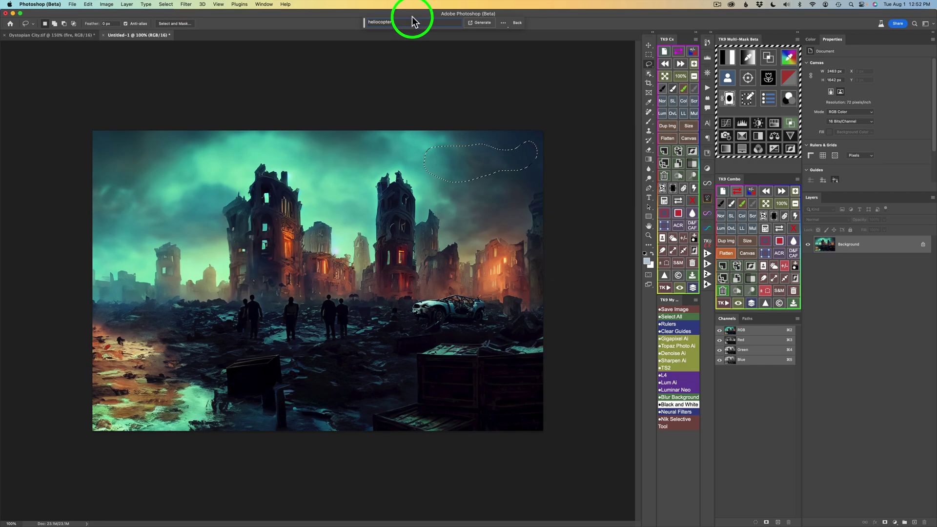
pyautogui.click(483, 24)
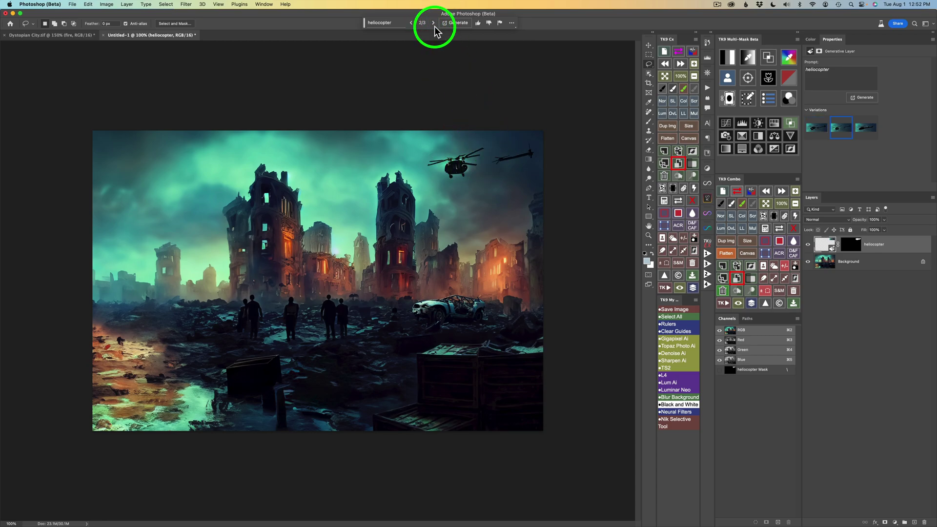
# Review the helicopter variations, regenerate with the same prompt, choose the sixth variation and flatten the image
pyautogui.click(434, 23)
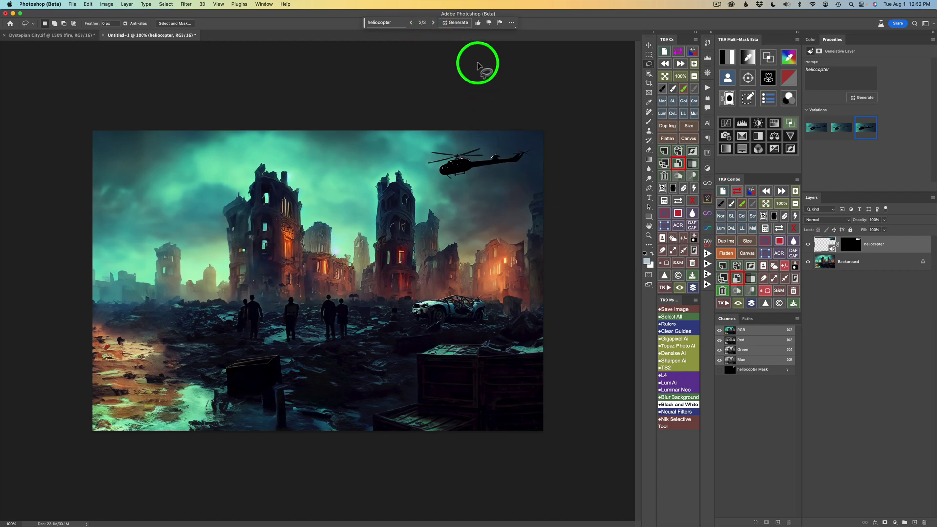
pyautogui.click(460, 30)
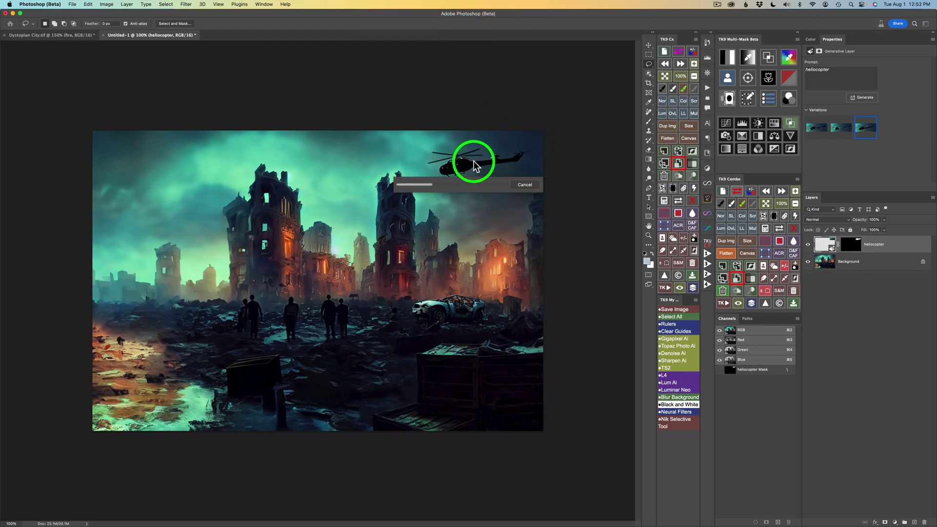
pyautogui.click(433, 26)
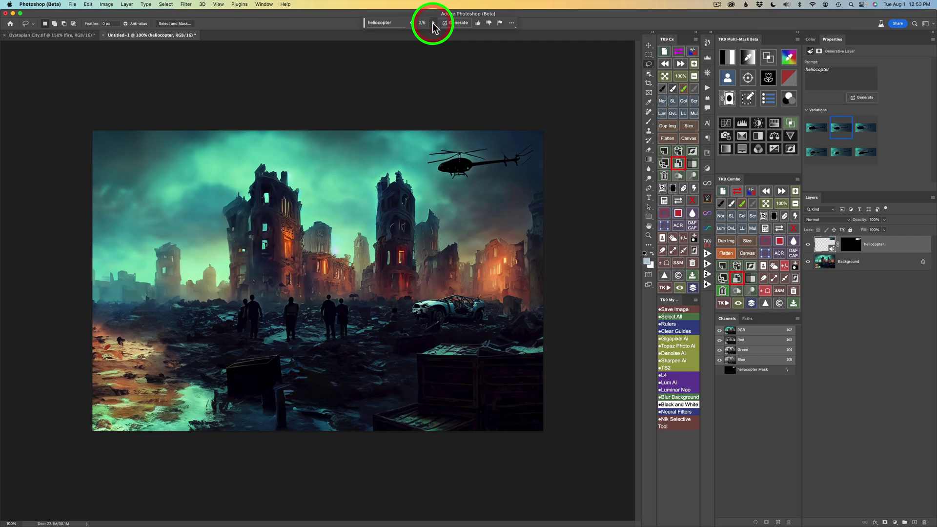
pyautogui.click(434, 27)
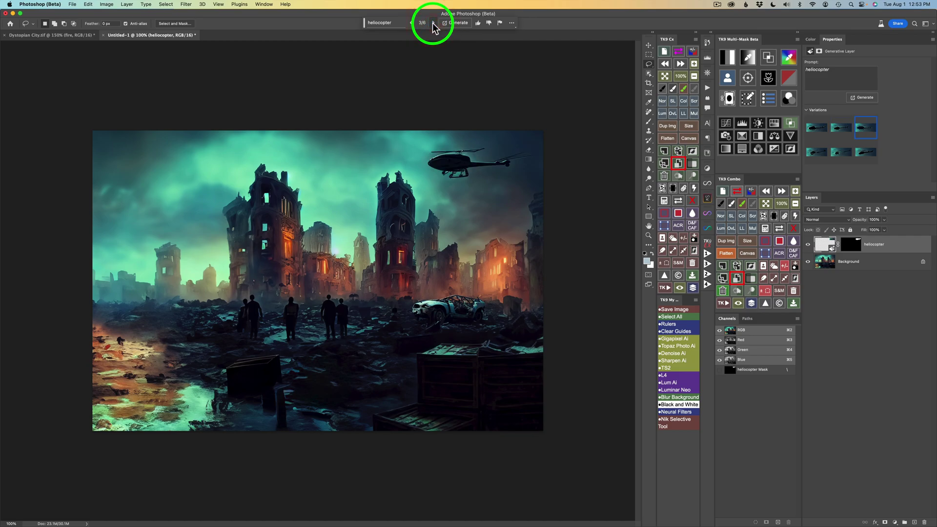
pyautogui.click(412, 24)
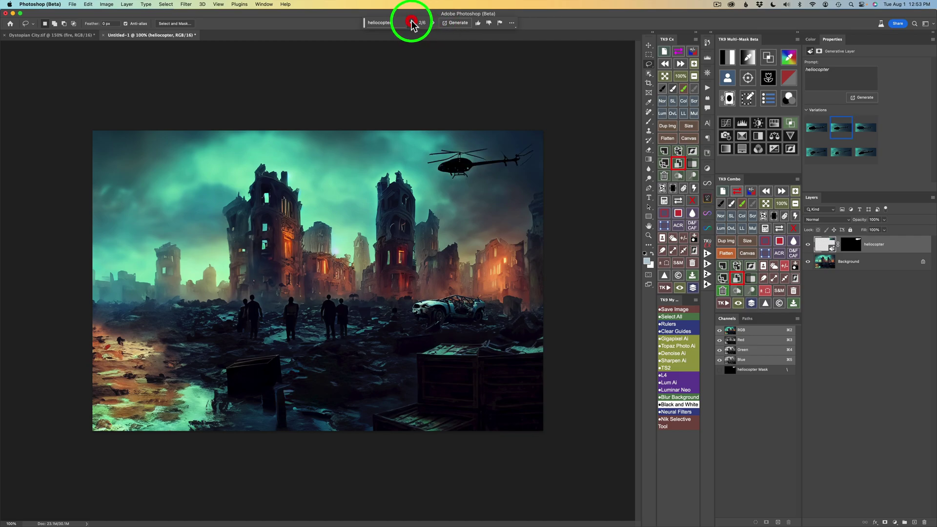
pyautogui.click(411, 24)
pyautogui.click(411, 24)
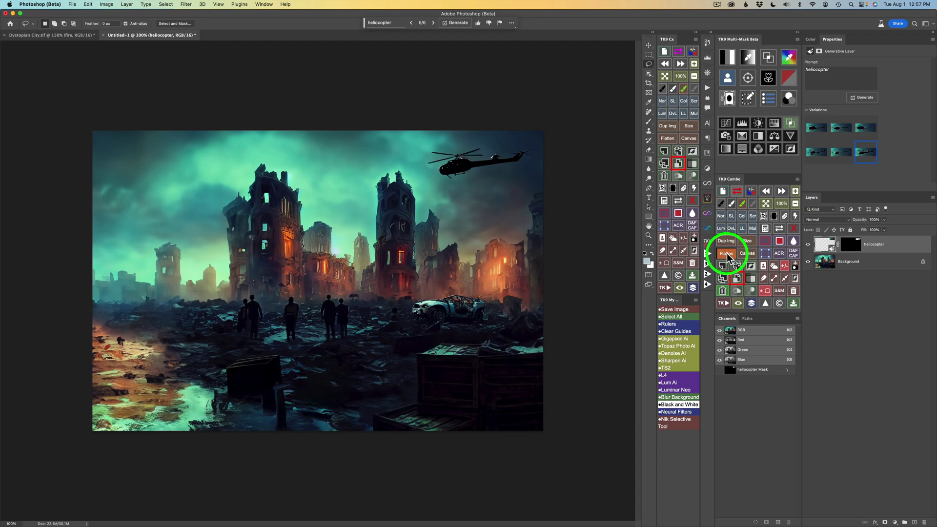
pyautogui.click(726, 253)
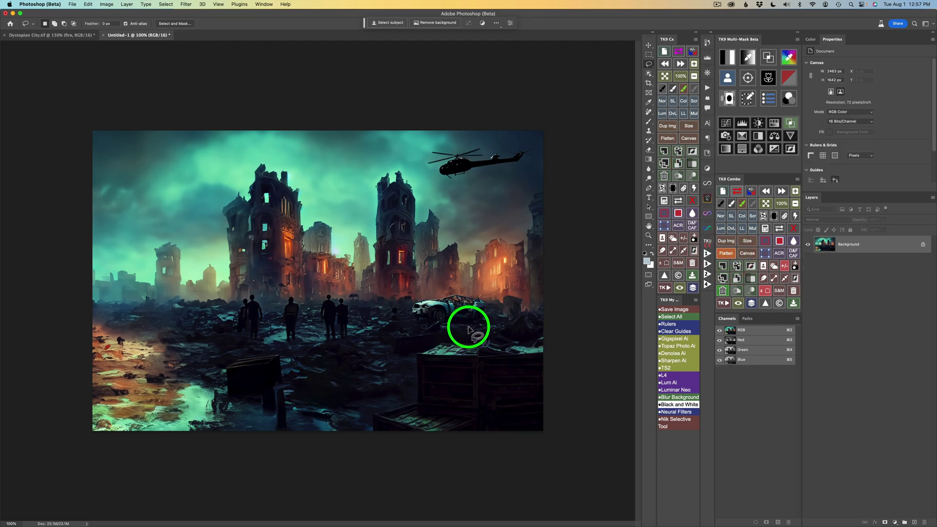
# Lasso a small area on top of the large crate and generate a "large rat" there with Generative Fill
pyautogui.moveTo(463, 332)
pyautogui.mouseDown()
pyautogui.moveTo(444, 331)
pyautogui.moveTo(443, 341)
pyautogui.moveTo(458, 349)
pyautogui.moveTo(476, 337)
pyautogui.mouseUp()
pyautogui.click(386, 21)
pyautogui.write('la')
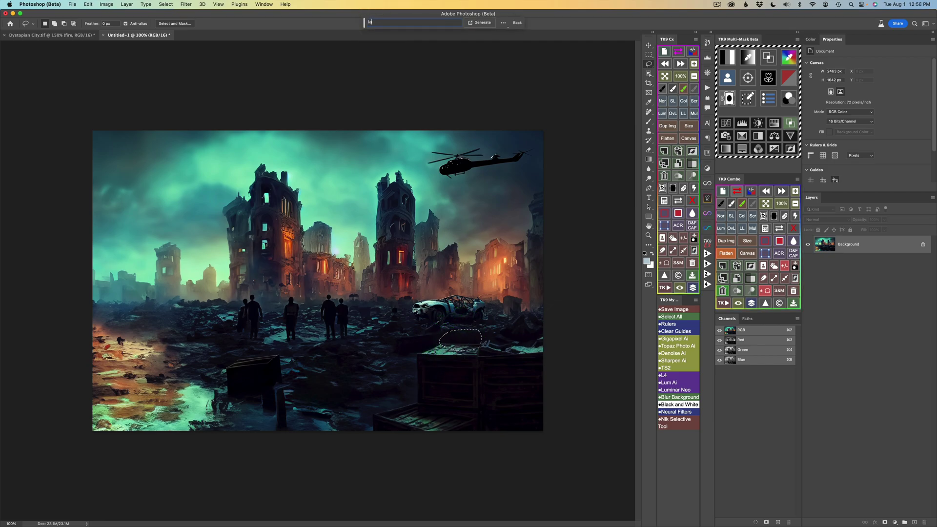
pyautogui.write('rge rat')
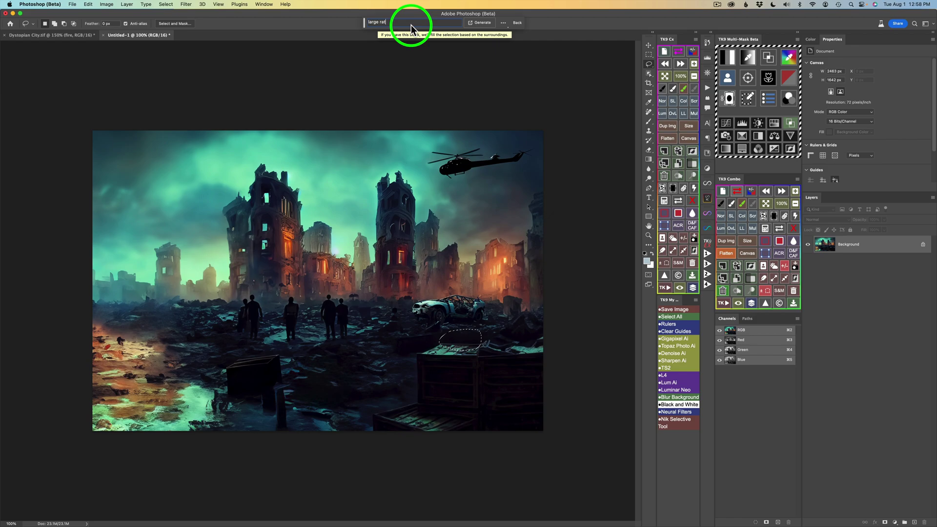
pyautogui.click(481, 23)
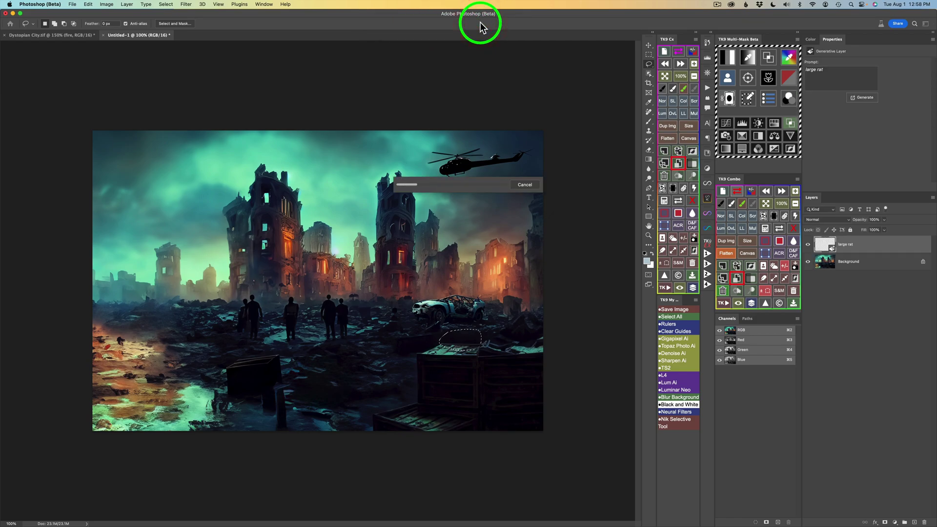
# Review the rat variations, change the prompt to "large dark rat" and generate new variations
pyautogui.click(433, 23)
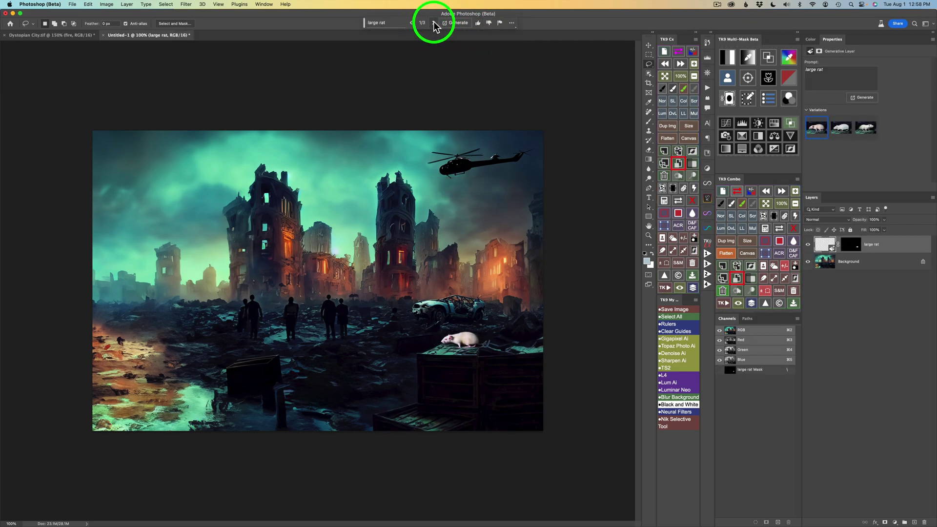
pyautogui.click(433, 22)
pyautogui.click(385, 23)
pyautogui.write('la')
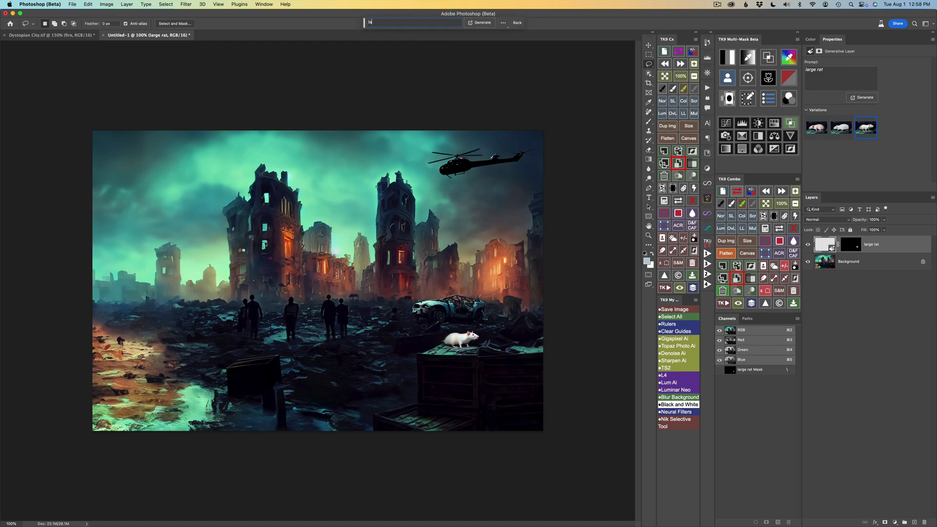
pyautogui.write('rge dark rat')
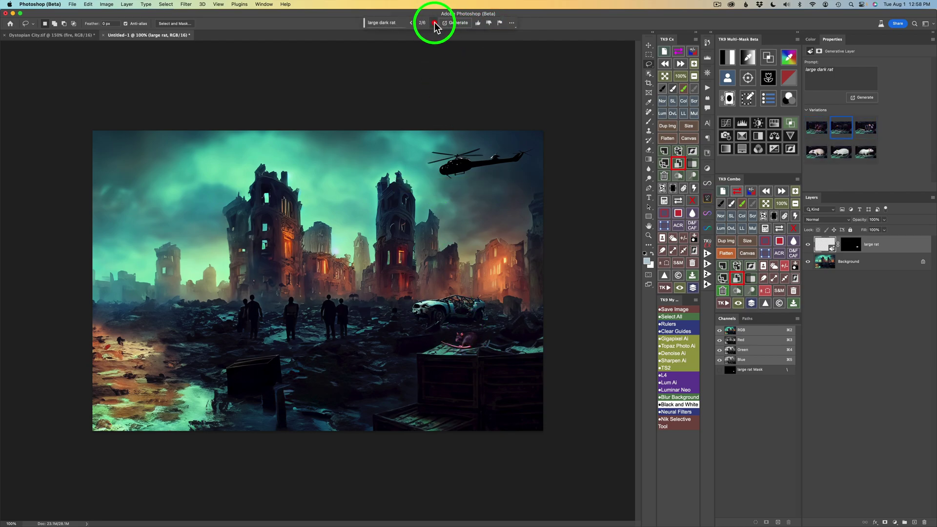
# Review the dark rat variations, regenerate with the same prompt and choose the second new variation
pyautogui.click(435, 22)
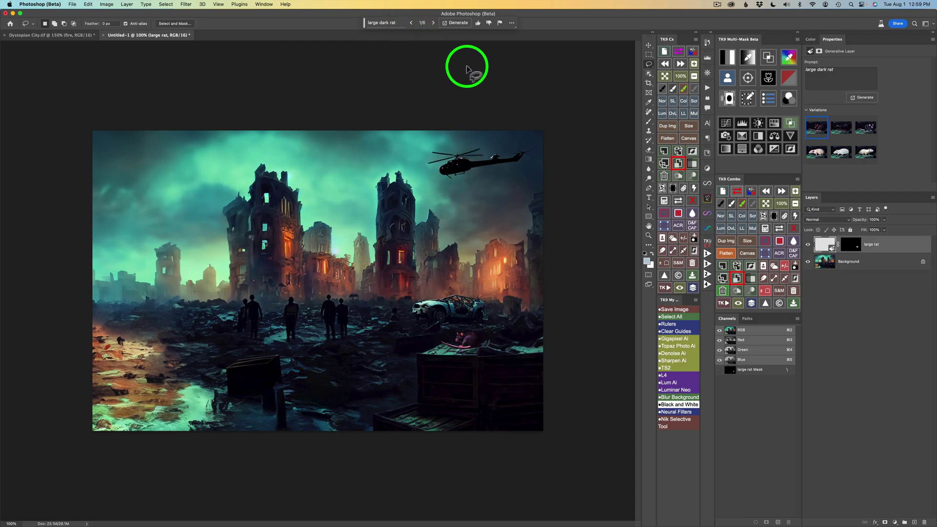
pyautogui.click(457, 23)
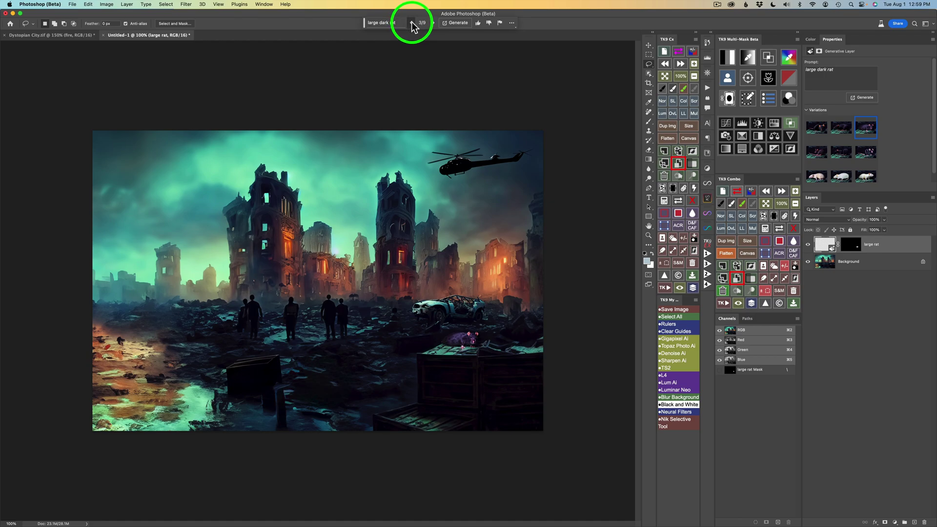
pyautogui.click(411, 23)
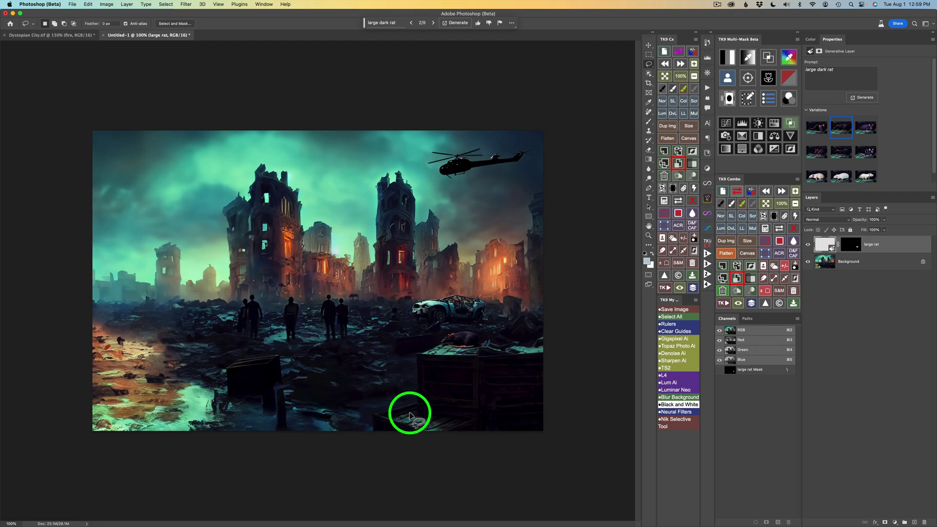
# Lasso a small area on top of the lower foreground crate and generate a "large dark rat" there with Generative Fill
pyautogui.moveTo(412, 407)
pyautogui.mouseDown()
pyautogui.moveTo(394, 410)
pyautogui.moveTo(397, 418)
pyautogui.moveTo(438, 413)
pyautogui.mouseUp()
pyautogui.click(376, 23)
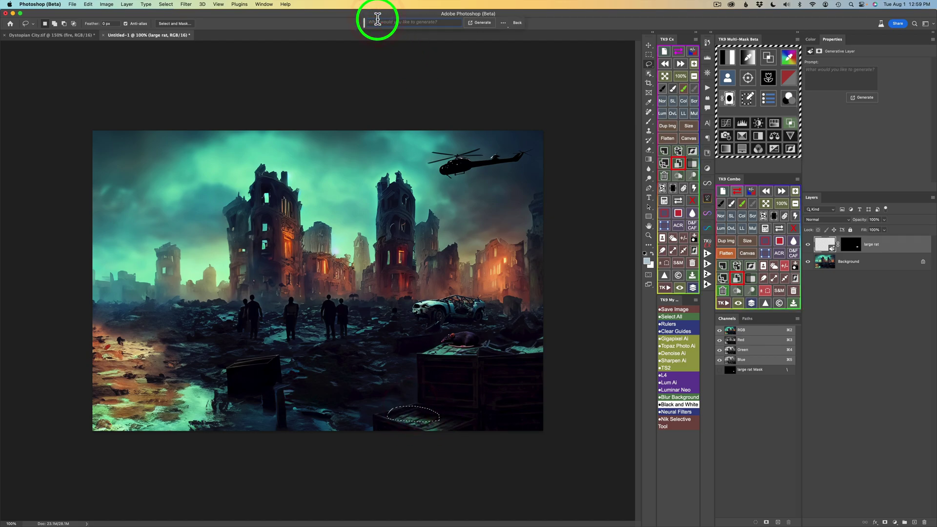
pyautogui.write('large dark rat')
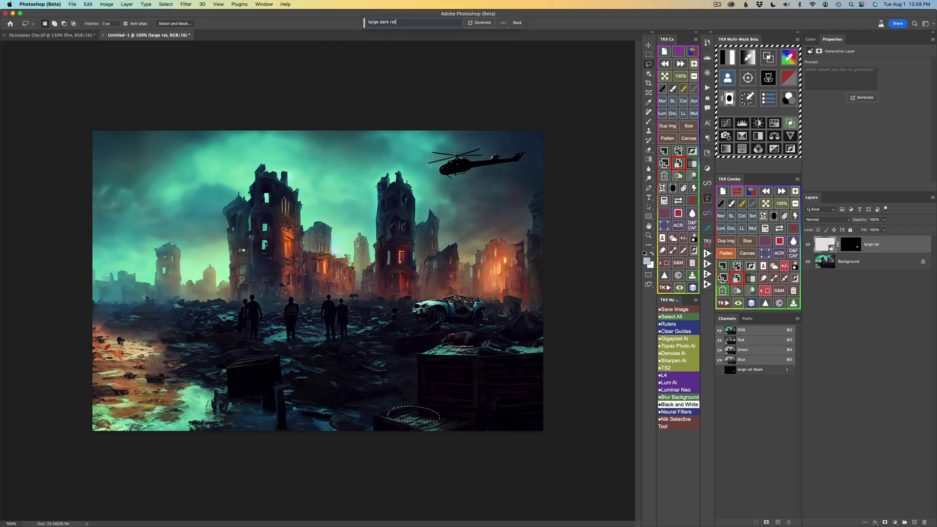
pyautogui.press('Return')
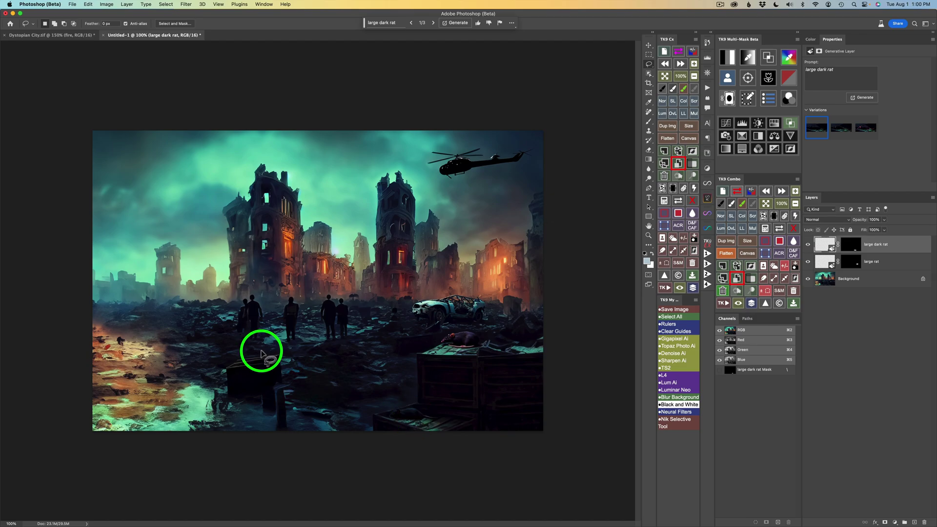
# Generate a "large dark rat" in a lassoed area on top of the small crate, use the third variation and flatten the image
pyautogui.moveTo(266, 344)
pyautogui.mouseDown()
pyautogui.moveTo(248, 361)
pyautogui.moveTo(267, 361)
pyautogui.moveTo(259, 343)
pyautogui.mouseUp()
pyautogui.click(386, 22)
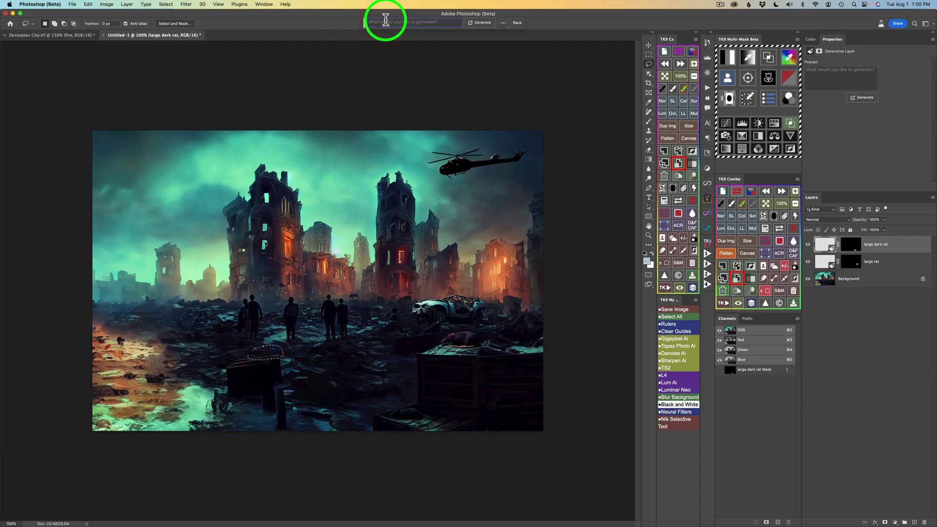
pyautogui.write('large dark rat')
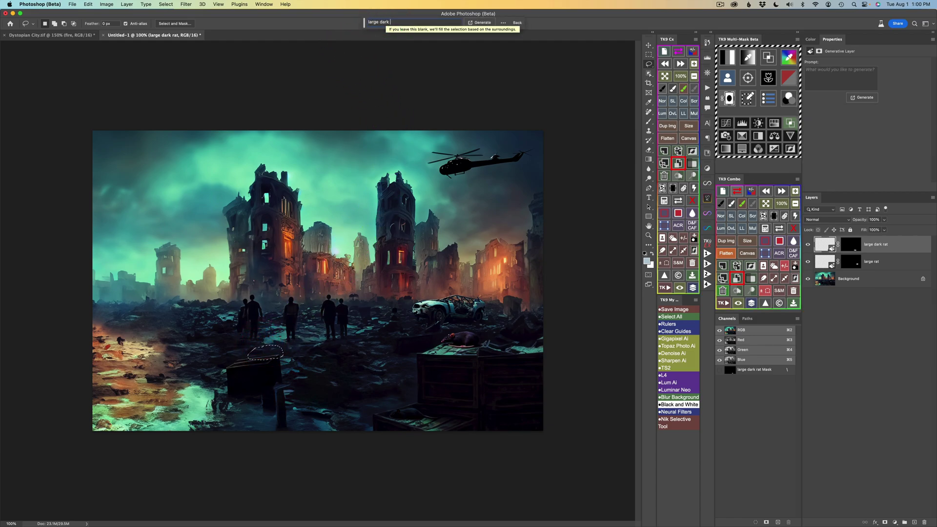
pyautogui.press('Return')
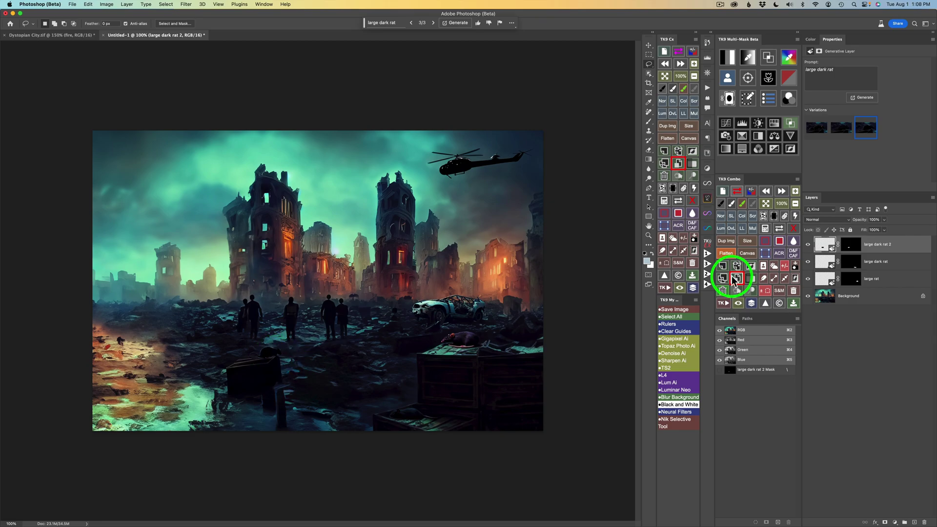
pyautogui.click(729, 252)
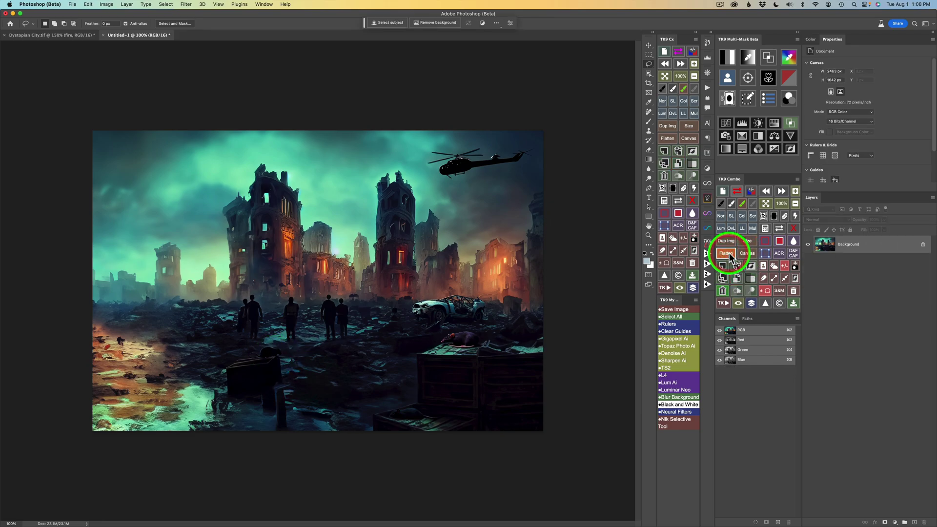
# Clean up the sky around the helicopter's tail with the Remove tool
pyautogui.press('j')
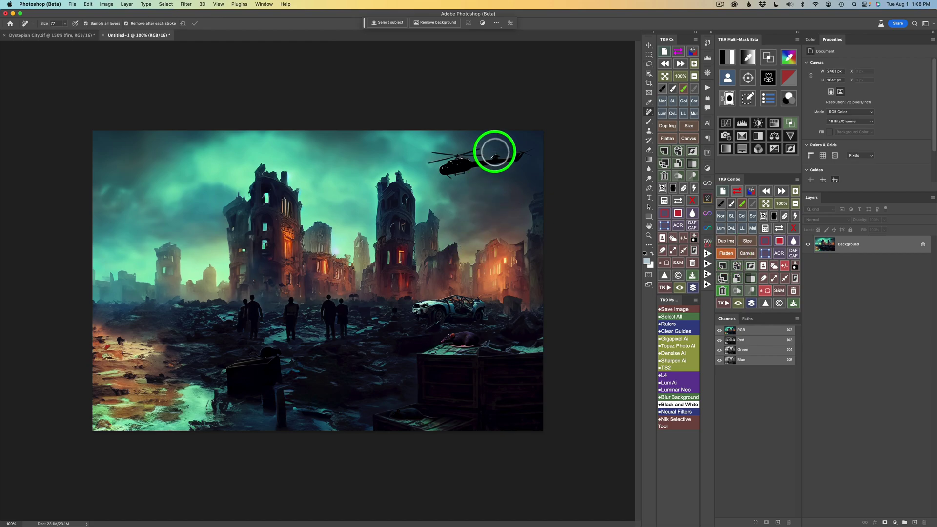
pyautogui.moveTo(499, 153); pyautogui.dragTo(496, 154)
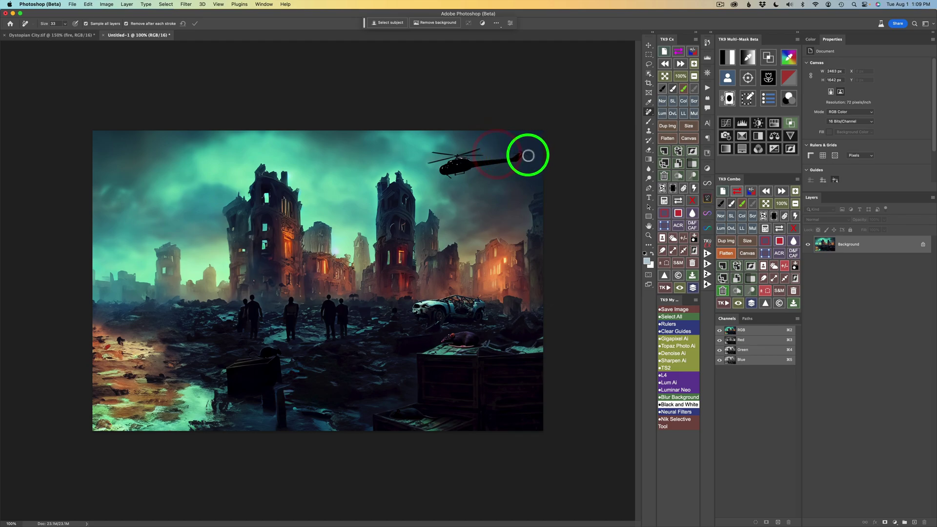
pyautogui.click(444, 192)
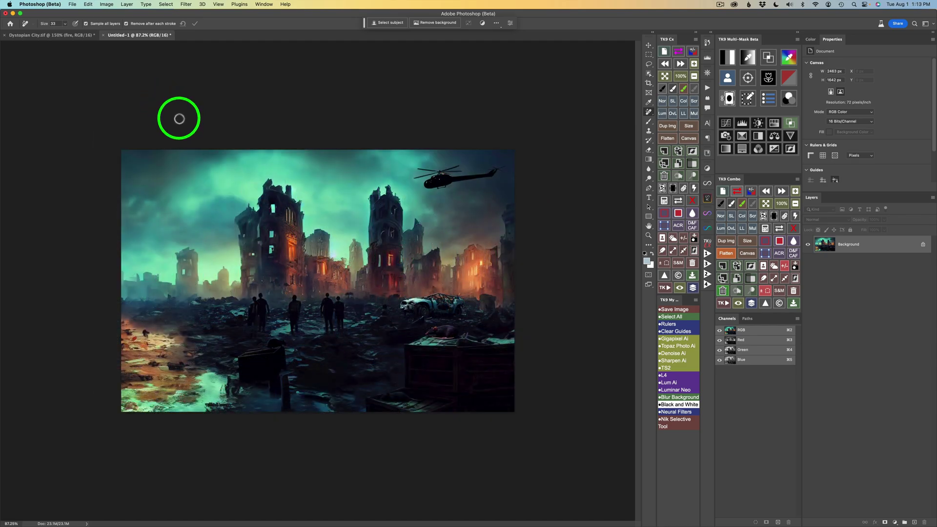
# Check the image's pixel dimensions and resampling options in Image Size
pyautogui.click(108, 5)
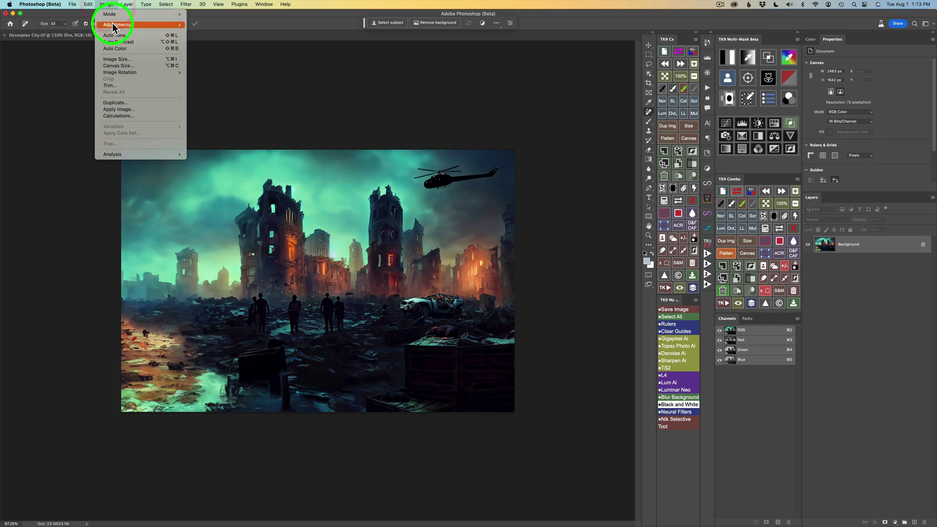
pyautogui.click(131, 60)
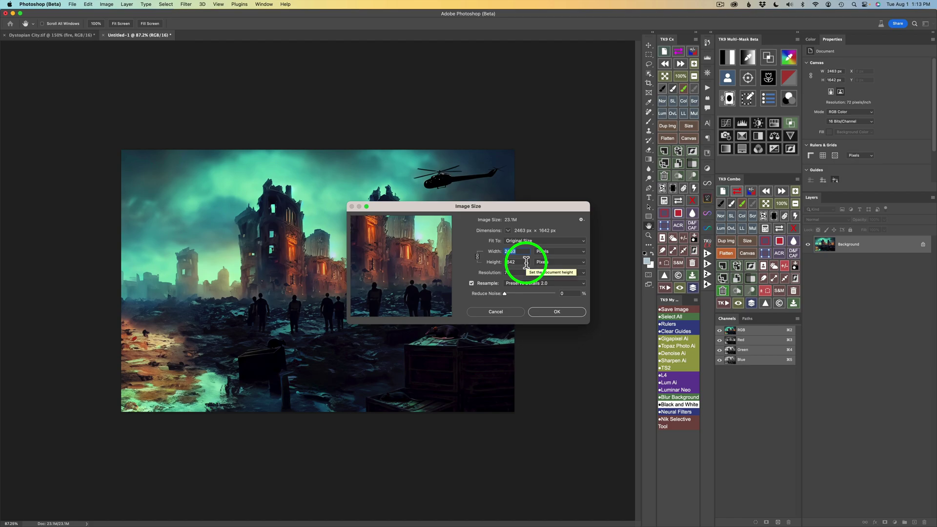
pyautogui.click(511, 312)
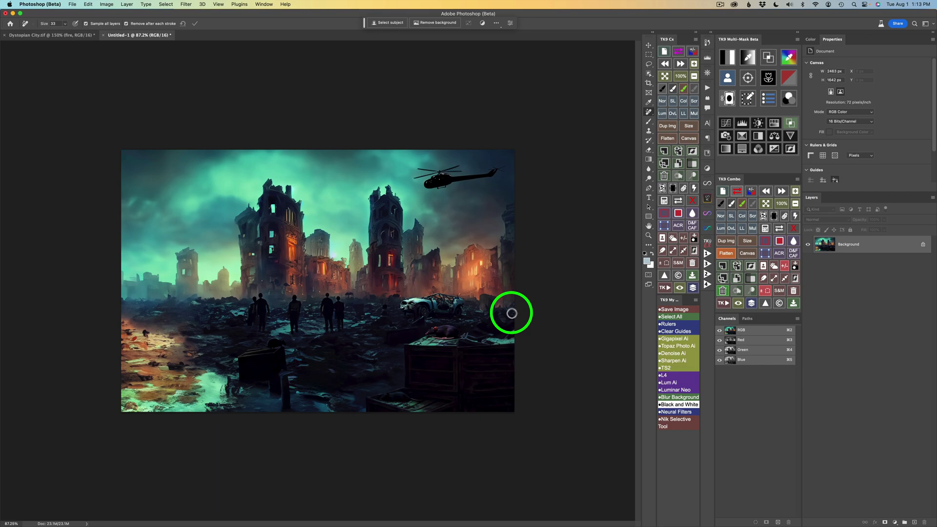
# Upscale the image 4x in Topaz Gigapixel AI using the Low Res model with automatic noise and blur settings
pyautogui.click(72, 5)
pyautogui.moveTo(158, 176)
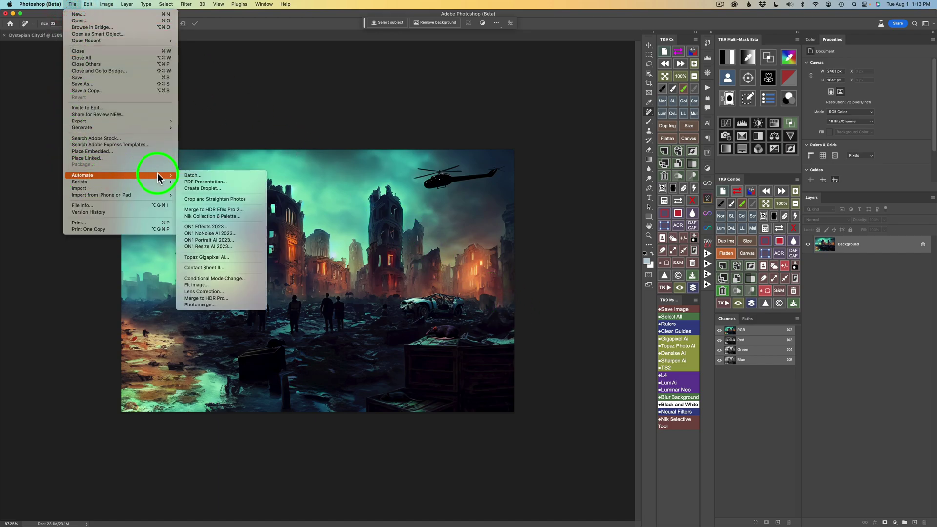
pyautogui.click(208, 257)
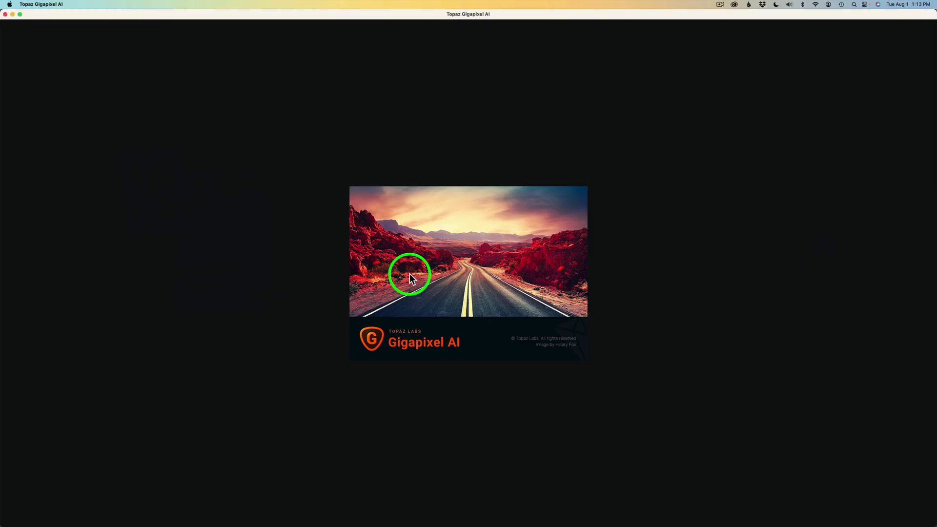
pyautogui.click(869, 204)
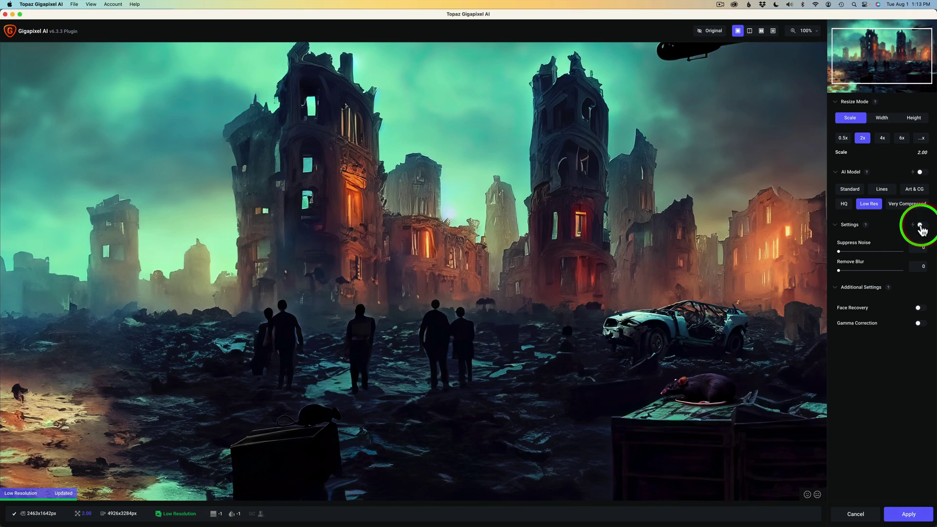
pyautogui.click(922, 225)
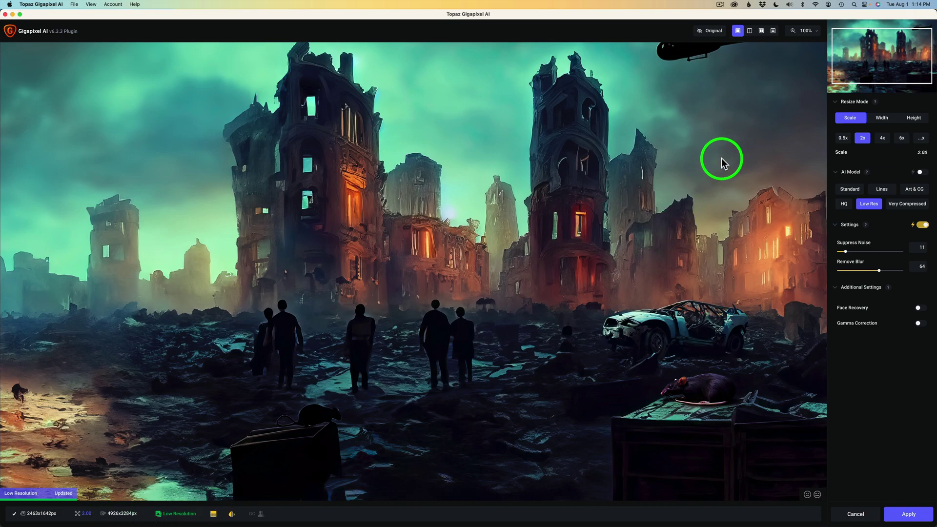
pyautogui.click(883, 140)
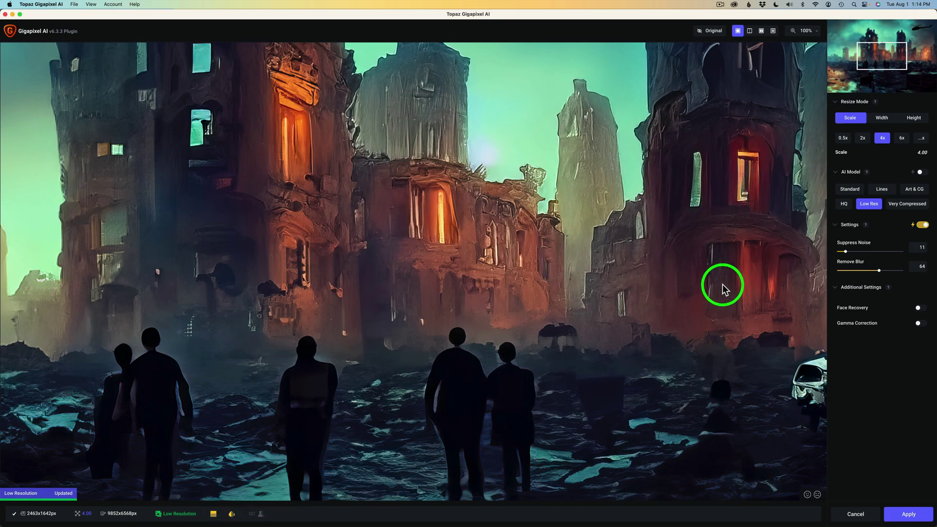
pyautogui.click(907, 513)
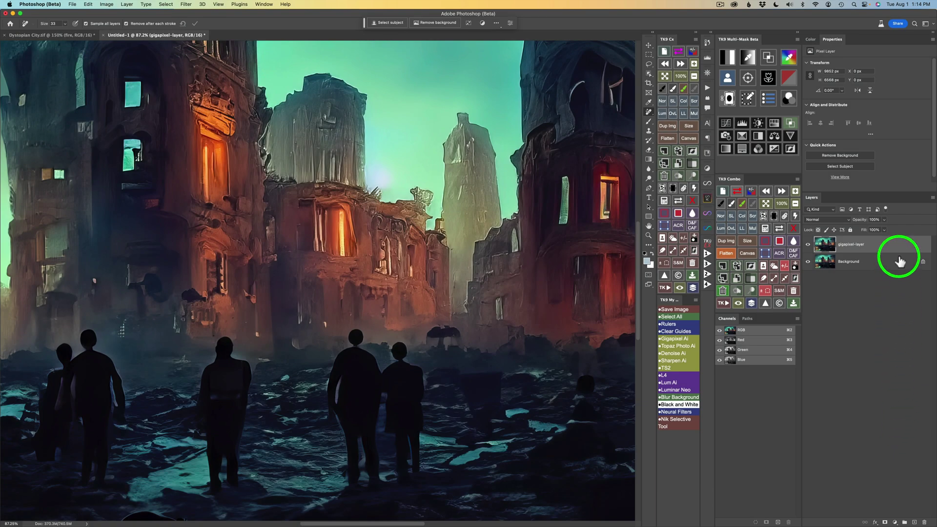
# View the whole upscaled image in full-screen mode
pyautogui.click(766, 204)
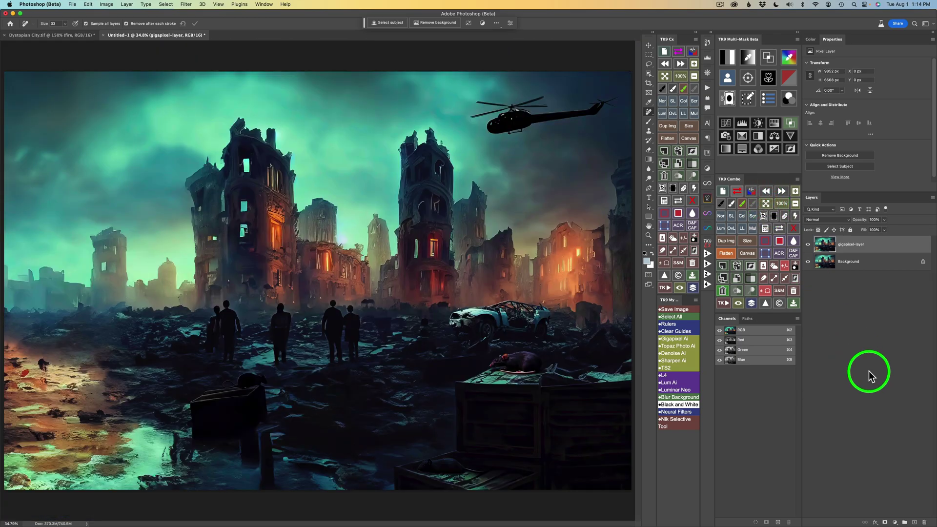
pyautogui.press('f')
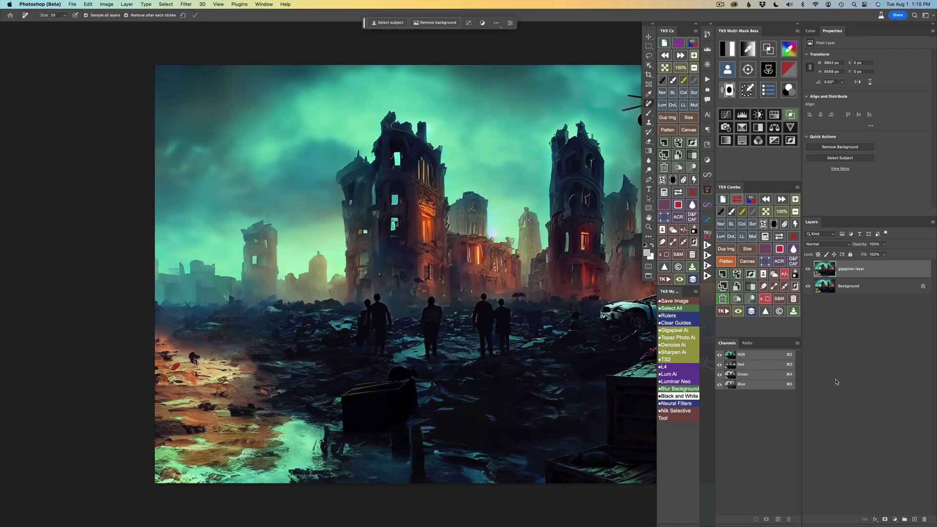
pyautogui.press('f')
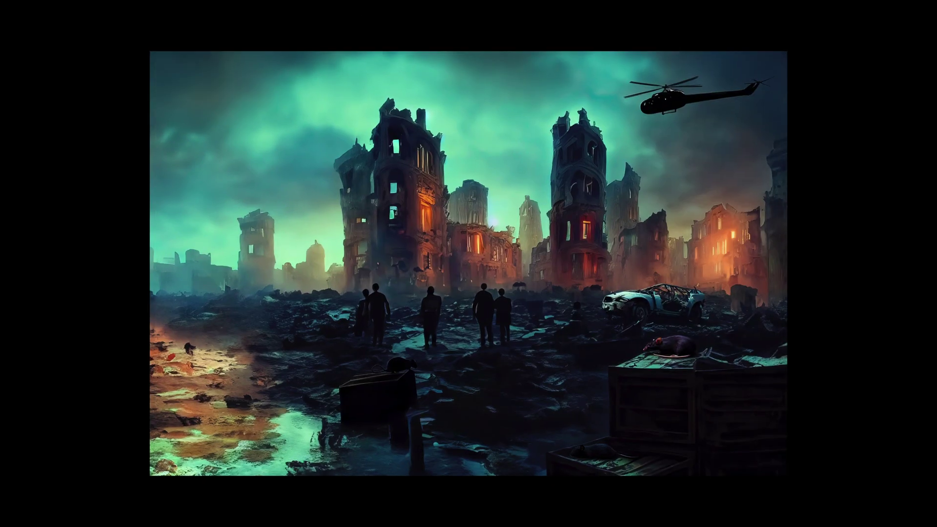